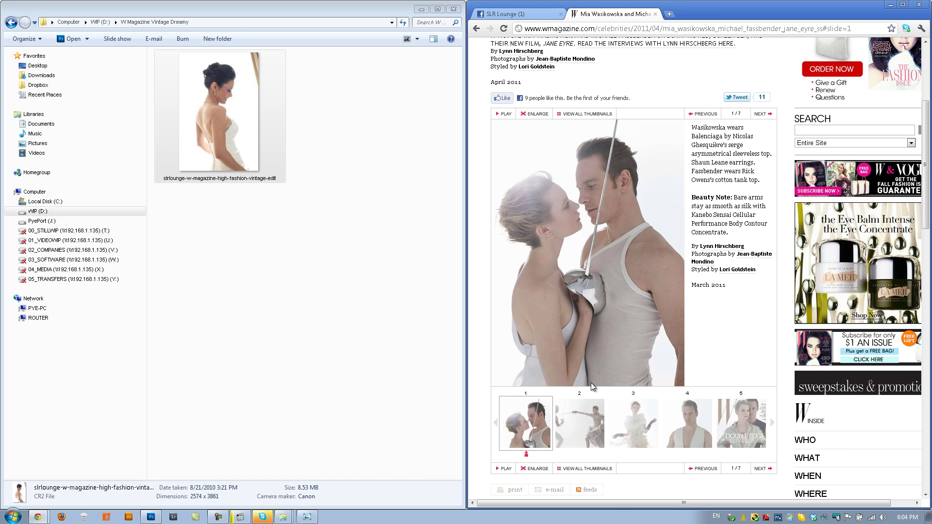
# - Browse the reference fashion photos from slide 2 to slide 4, then return to slide 1
pyautogui.click(581, 422)
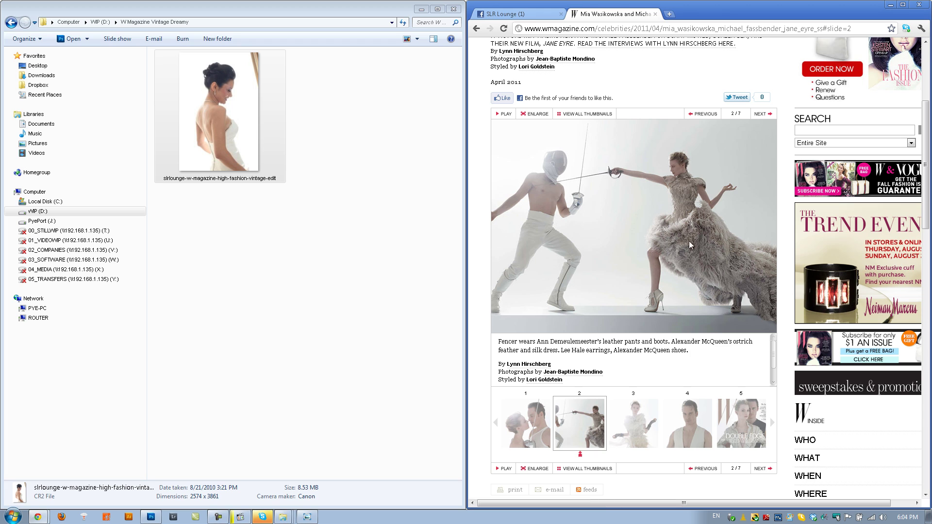
pyautogui.click(627, 432)
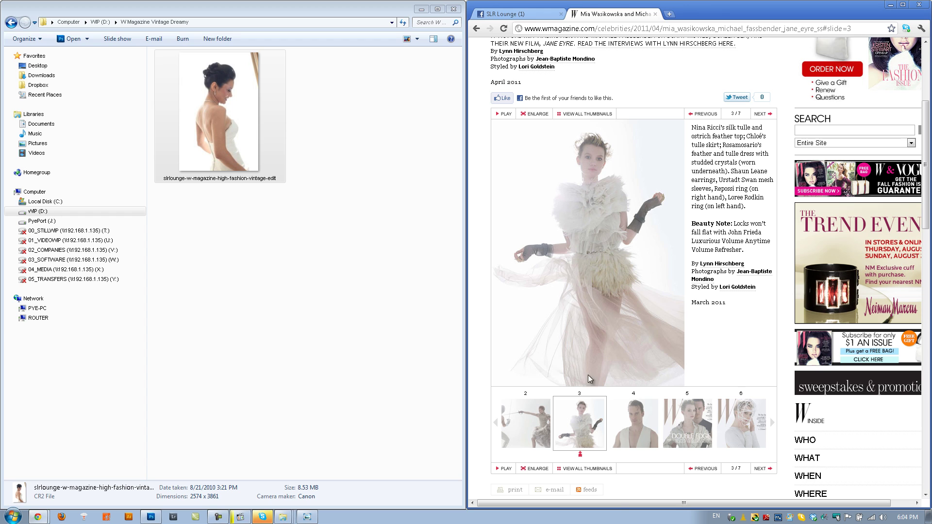
pyautogui.click(633, 423)
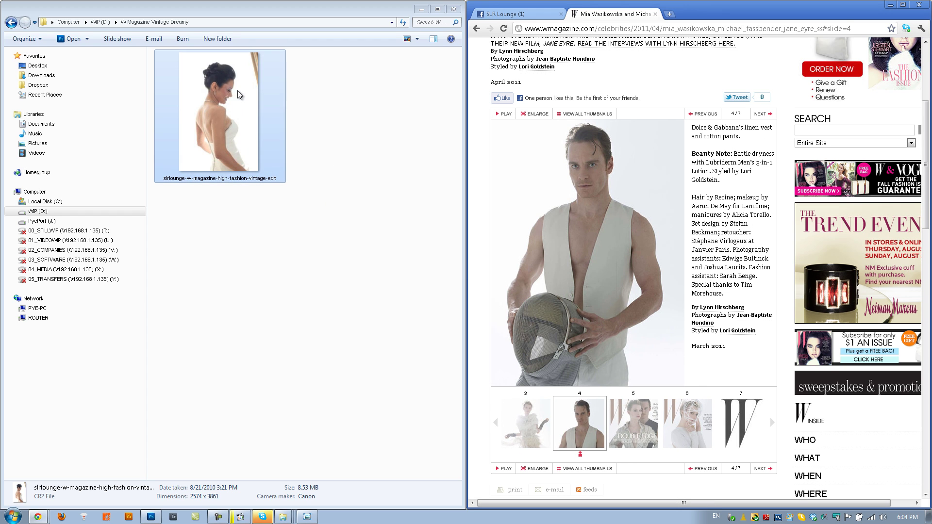
pyautogui.click(496, 427)
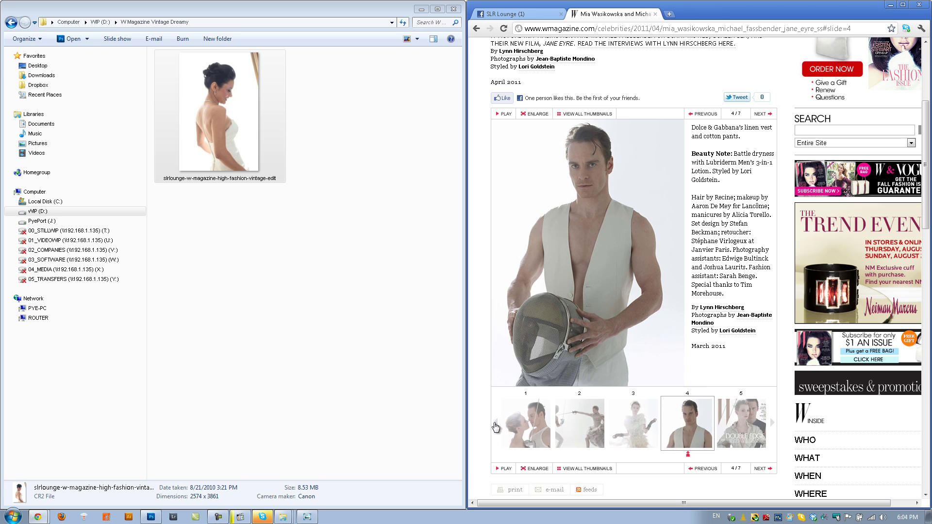
pyautogui.click(529, 416)
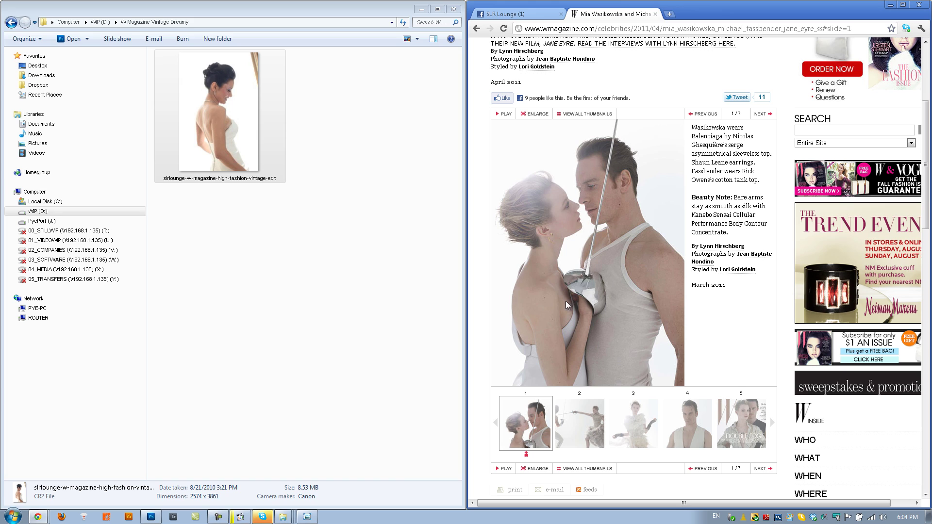
# - Open the raw photo slrlounge-w-magazine-high-fashion-vintage-edit from the W Magazine Vintage Dreamy folder in Camera Raw
pyautogui.click(339, 201)
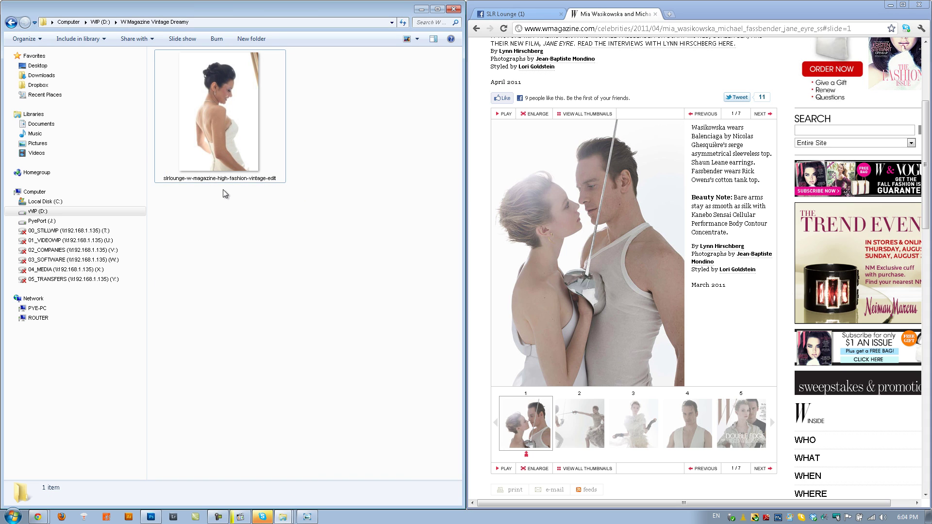
pyautogui.click(214, 140)
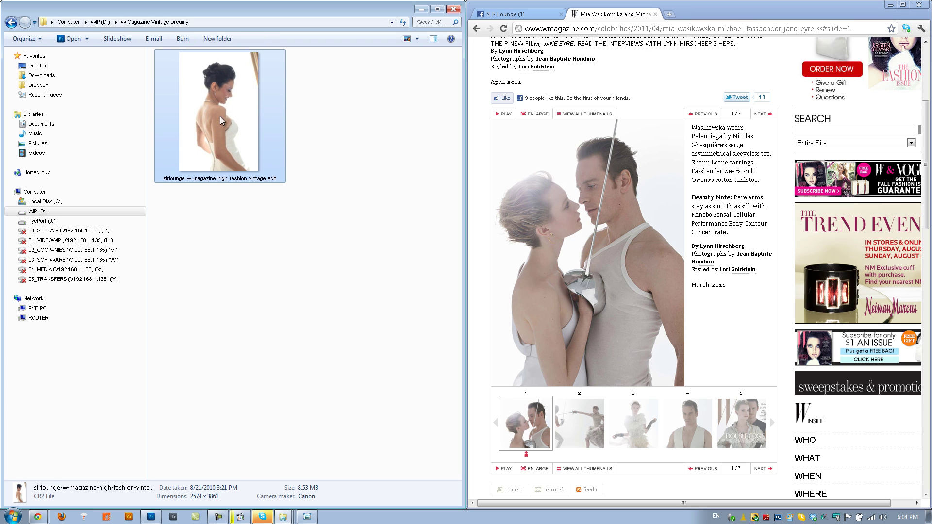
pyautogui.doubleClick(222, 98)
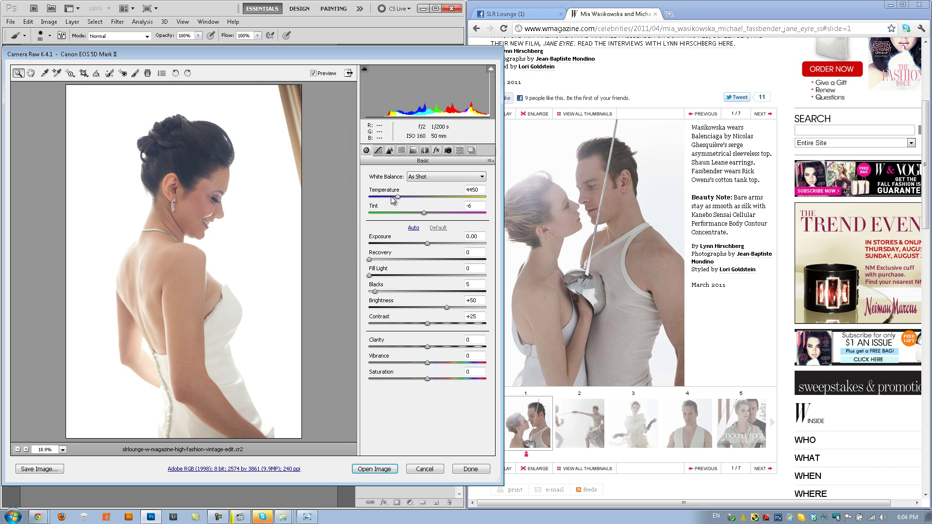
# - Set the raw photo's temperature to 4400, tint to +3, brightness to +60 and recovery to 60
pyautogui.moveTo(398, 197); pyautogui.dragTo(394, 199)
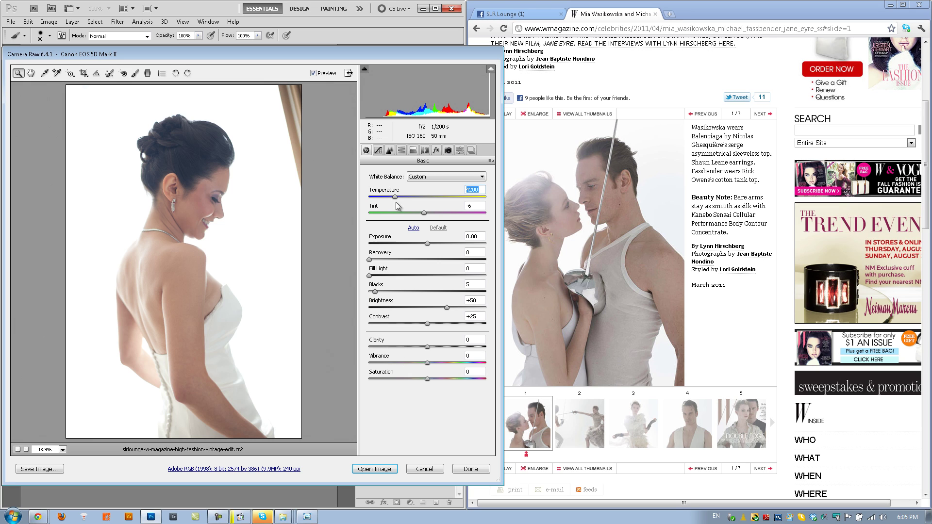
pyautogui.moveTo(425, 215); pyautogui.dragTo(397, 202)
pyautogui.moveTo(447, 307); pyautogui.dragTo(451, 308)
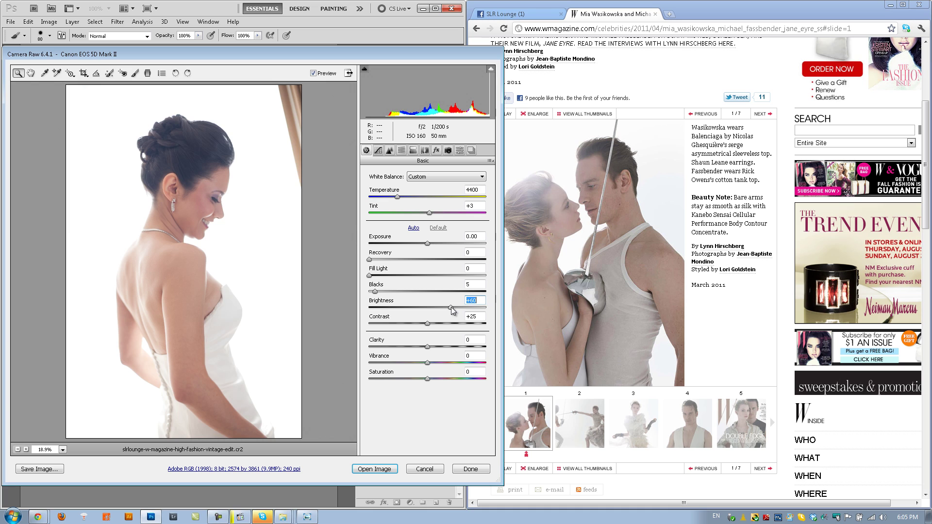
pyautogui.moveTo(369, 260); pyautogui.dragTo(438, 269)
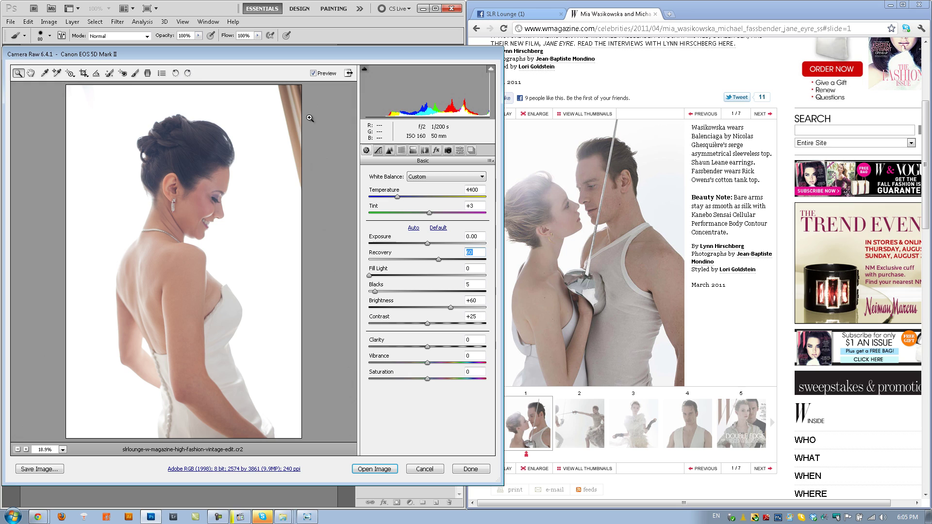
# - Paint out the curtain in the photo's upper-right corner with the Adjustment Brush at exposure +4.00, brightness +200 and flow 100
pyautogui.click(135, 74)
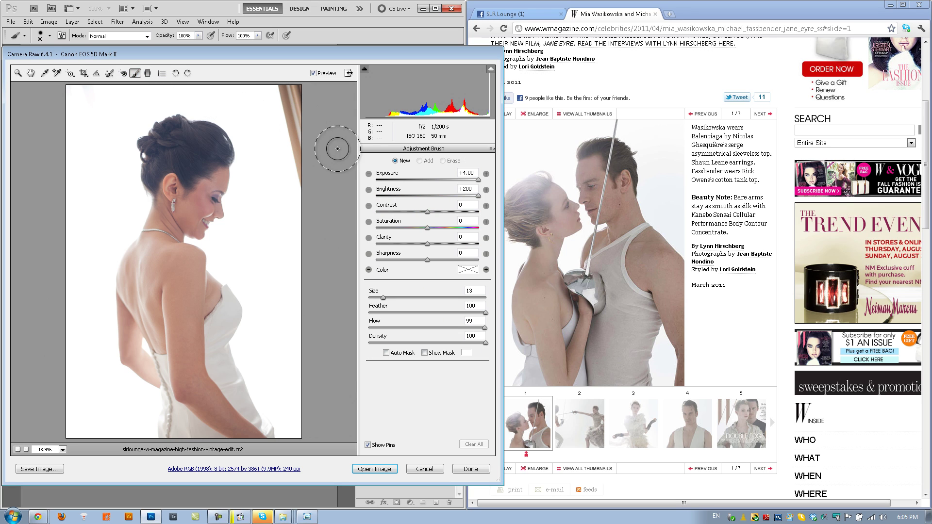
pyautogui.click(479, 180)
pyautogui.click(478, 197)
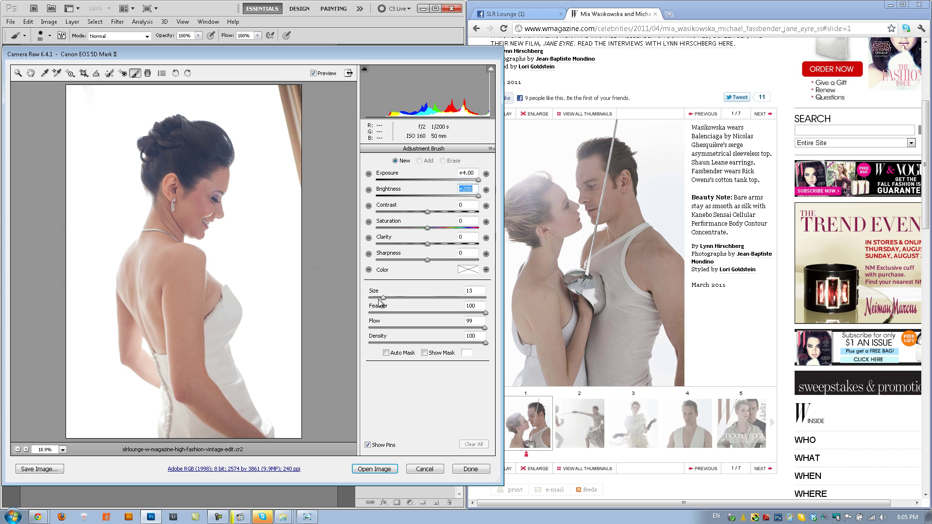
pyautogui.click(485, 328)
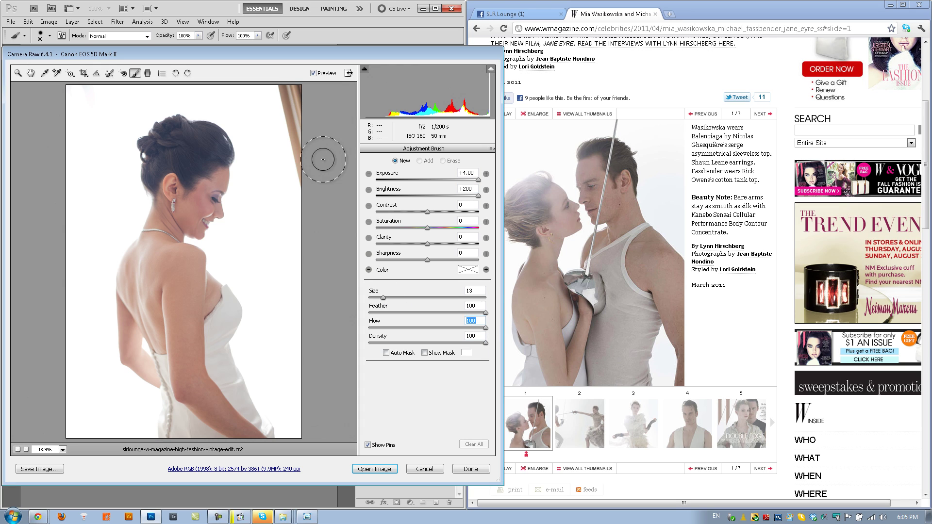
pyautogui.moveTo(292, 97)
pyautogui.mouseDown()
pyautogui.moveTo(281, 80)
pyautogui.moveTo(319, 190)
pyautogui.moveTo(271, 72)
pyautogui.moveTo(327, 156)
pyautogui.mouseUp()
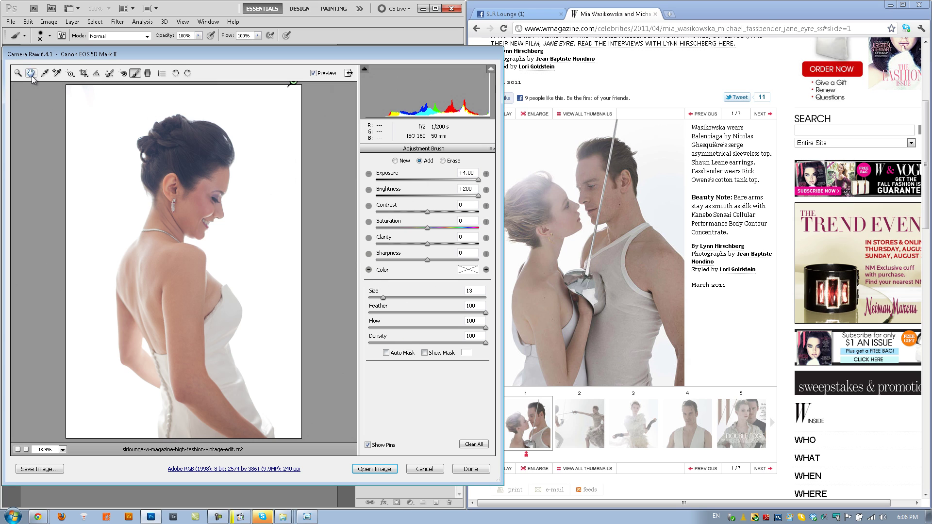
pyautogui.press('z')
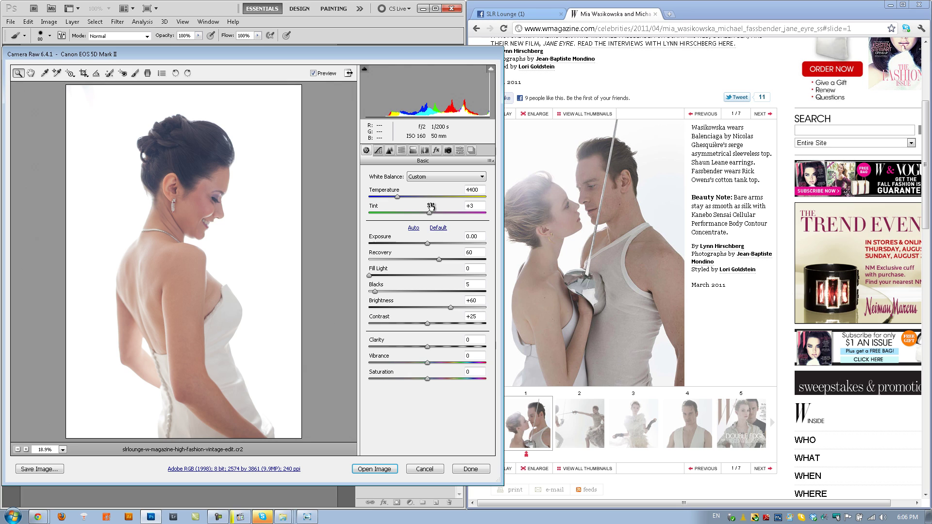
# - Set the lens vignetting amount to about +50 and its midpoint to 30, and open the image in Photoshop
pyautogui.click(424, 151)
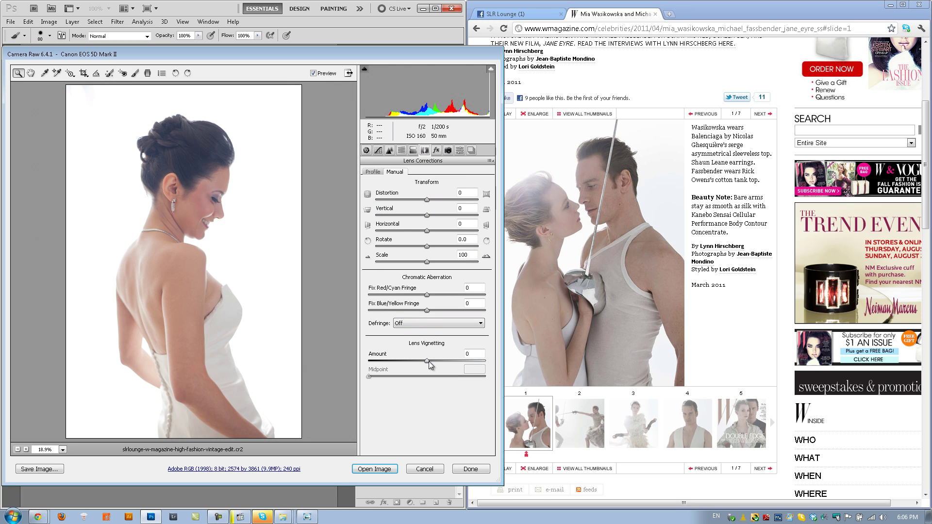
pyautogui.moveTo(427, 361); pyautogui.dragTo(454, 362)
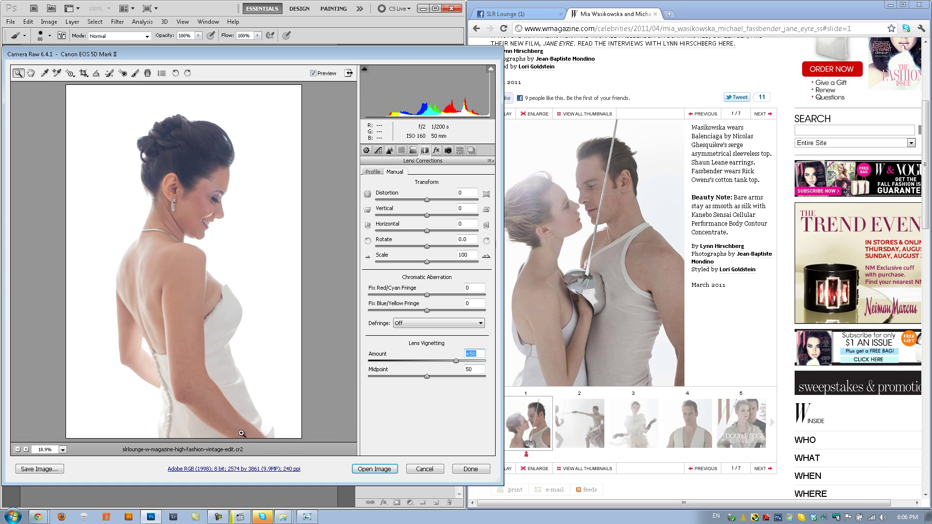
pyautogui.moveTo(427, 377); pyautogui.dragTo(401, 375)
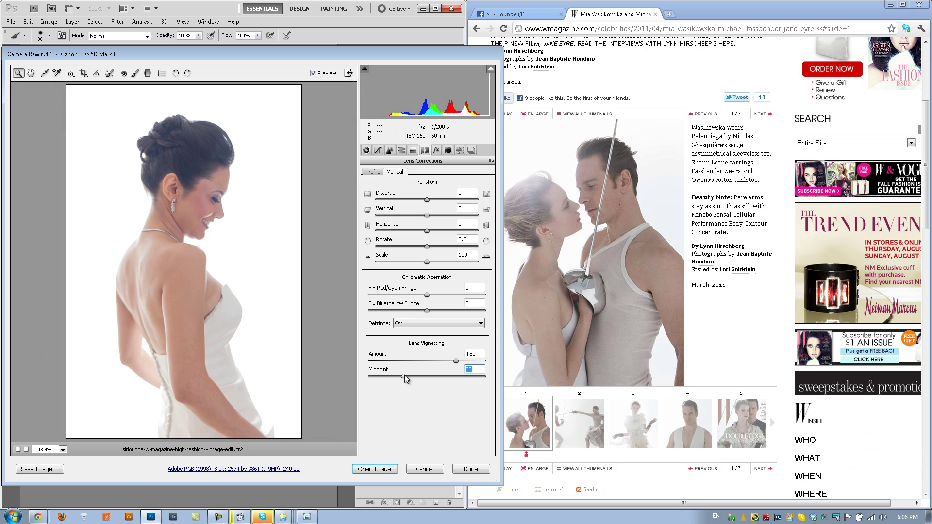
pyautogui.moveTo(456, 360); pyautogui.dragTo(458, 364)
pyautogui.click(381, 467)
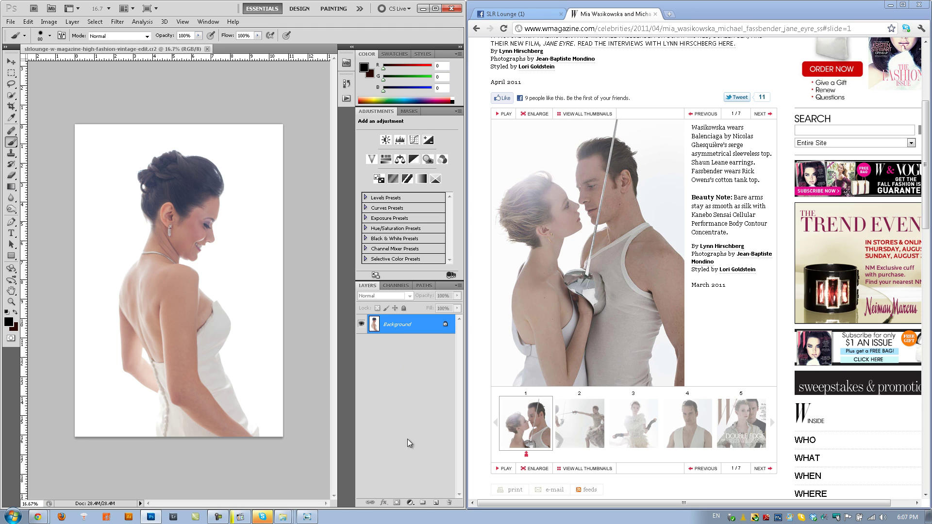
# - Add a Vibrance adjustment layer above the background with vibrance at -40
pyautogui.click(410, 503)
pyautogui.click(439, 383)
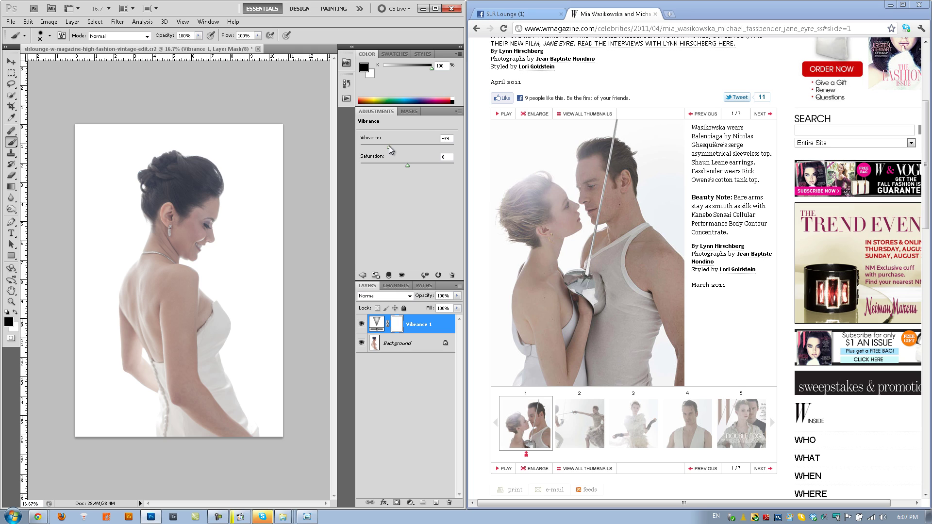
pyautogui.moveTo(389, 145); pyautogui.dragTo(388, 146)
pyautogui.click(426, 327)
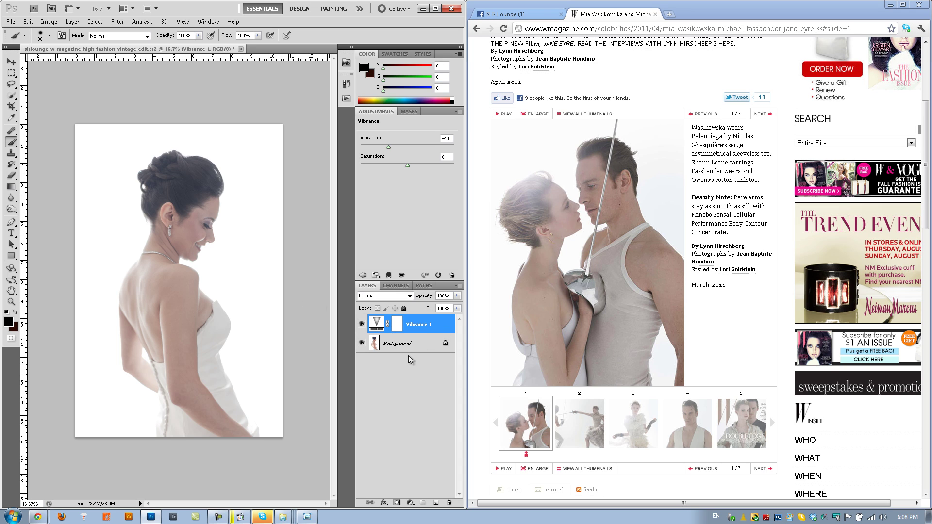
# - Add a Curves adjustment layer, lowering midtones from 134 to 120 and highlights from 222 to 209, anchoring the shadows and lifting the darkest tones
pyautogui.click(410, 504)
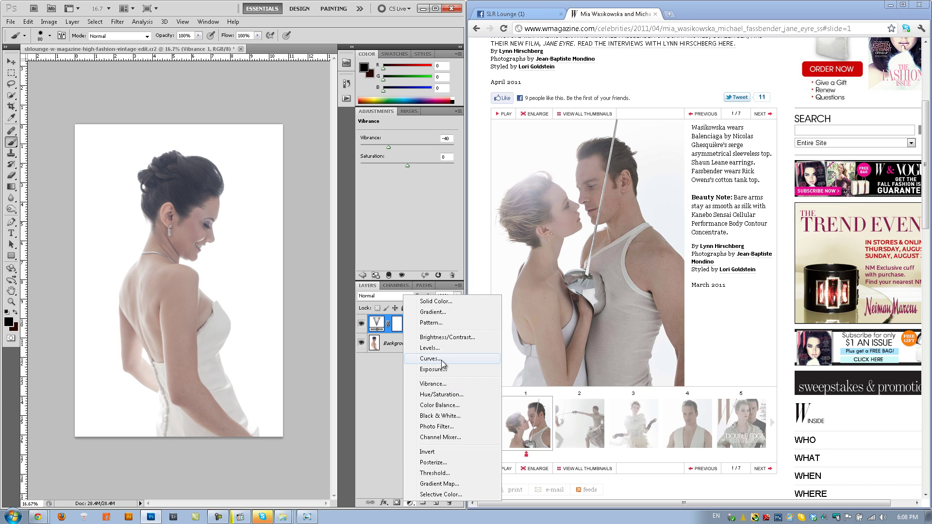
pyautogui.click(423, 358)
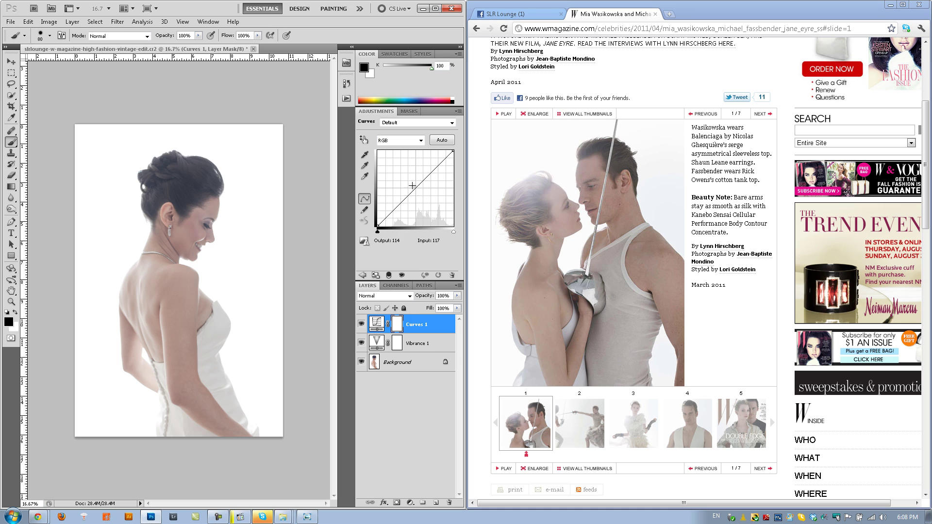
pyautogui.click(415, 188)
pyautogui.moveTo(417, 188); pyautogui.dragTo(417, 190)
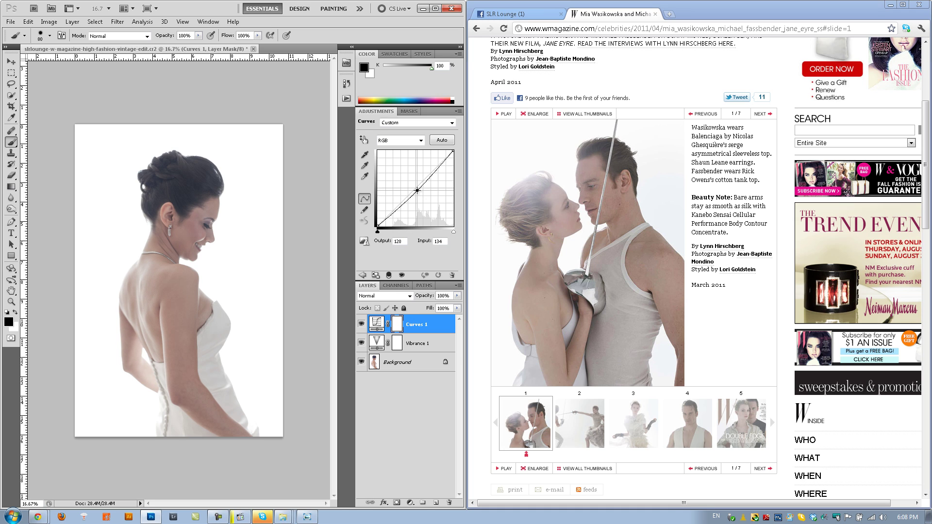
pyautogui.moveTo(443, 162); pyautogui.dragTo(443, 163)
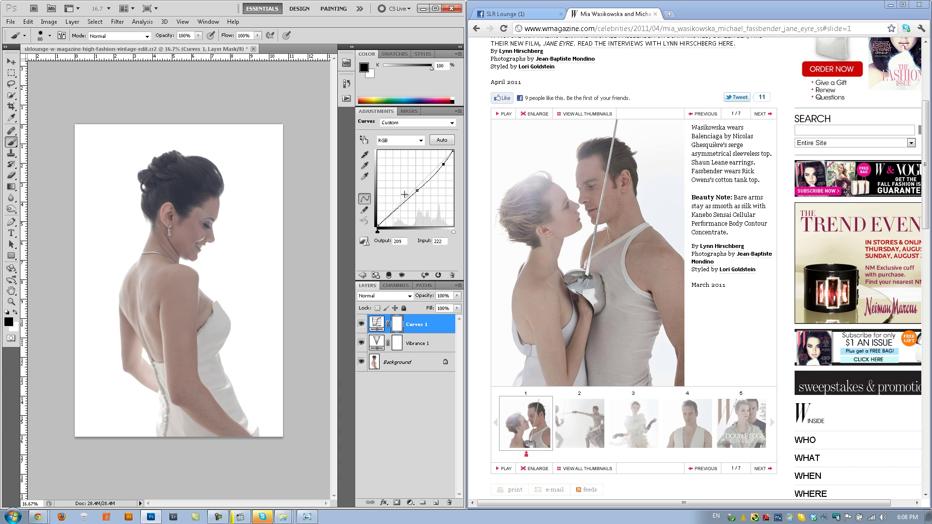
pyautogui.click(395, 212)
pyautogui.moveTo(394, 212); pyautogui.dragTo(380, 220)
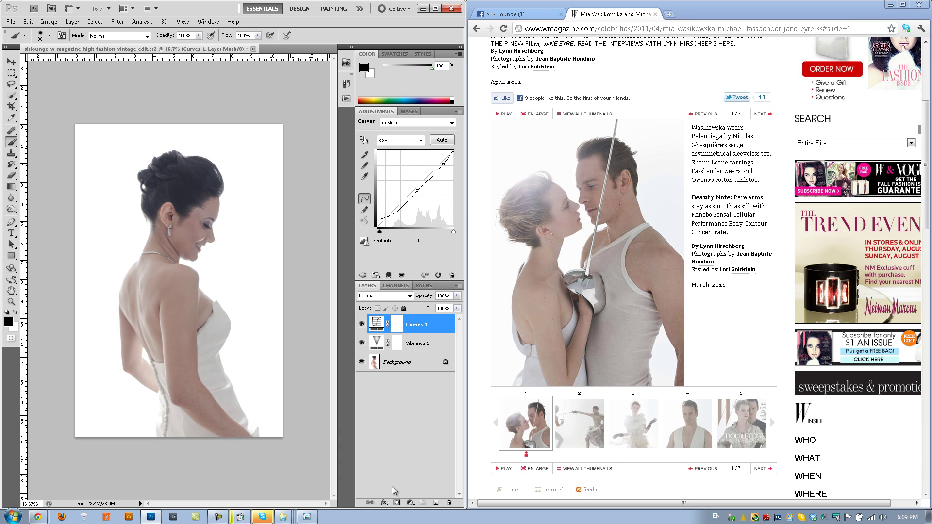
# - Add an Exposure adjustment layer with exposure +0.17, offset +0.0236 and gamma correction 0.92
pyautogui.click(410, 503)
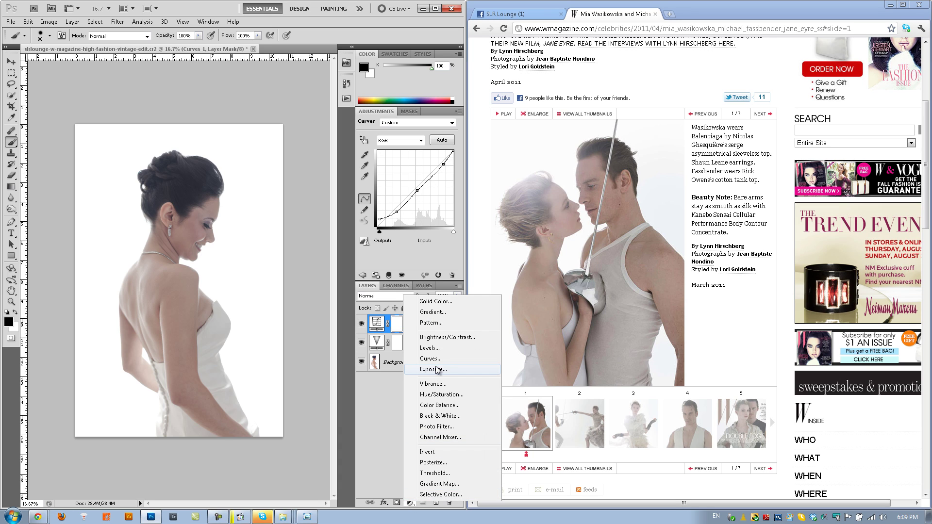
pyautogui.click(437, 370)
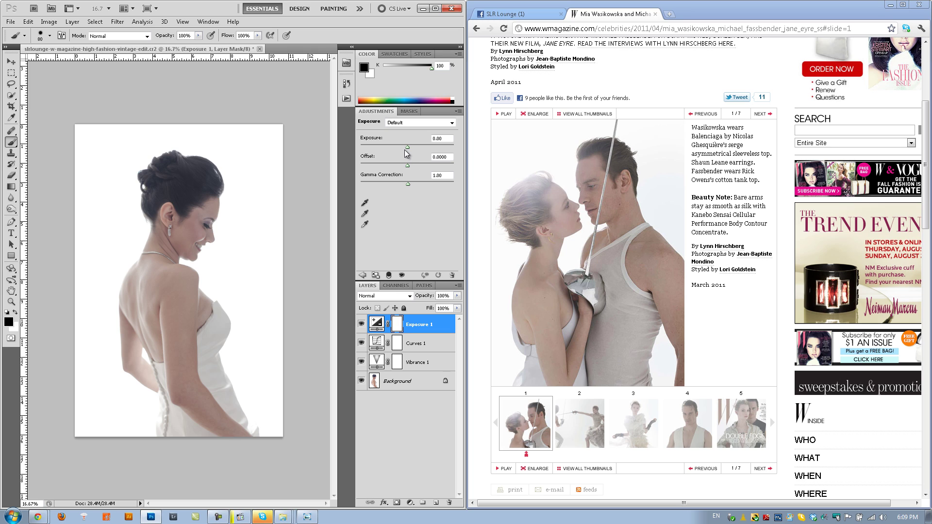
pyautogui.moveTo(407, 147); pyautogui.dragTo(407, 165)
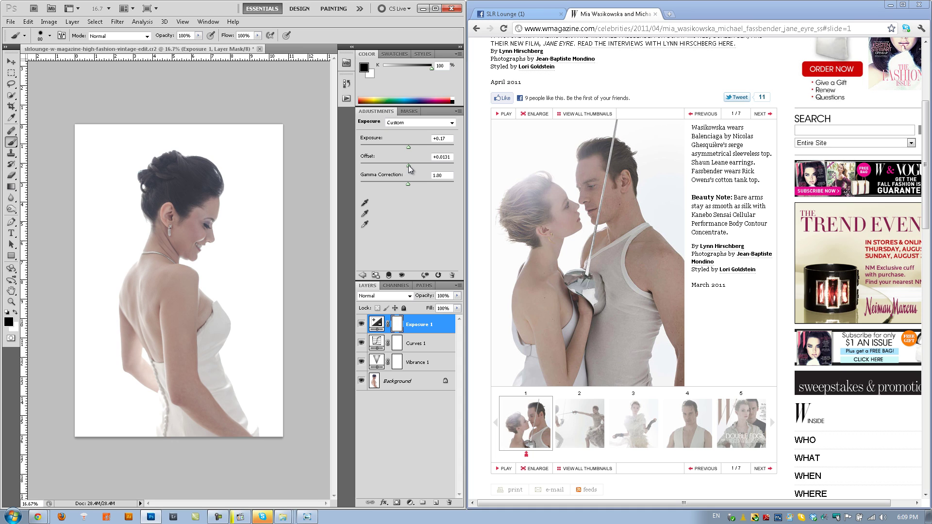
pyautogui.moveTo(410, 146); pyautogui.dragTo(409, 145)
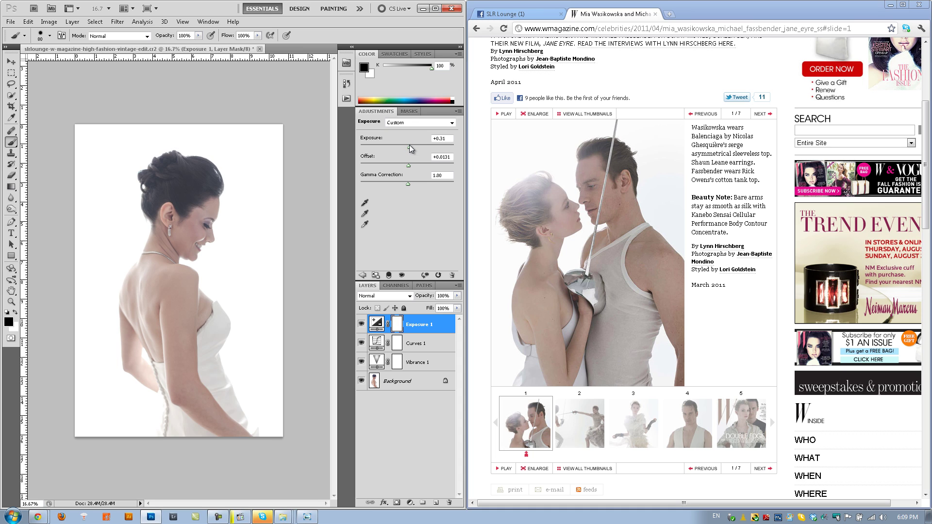
pyautogui.hotkey('ctrl', 'z')
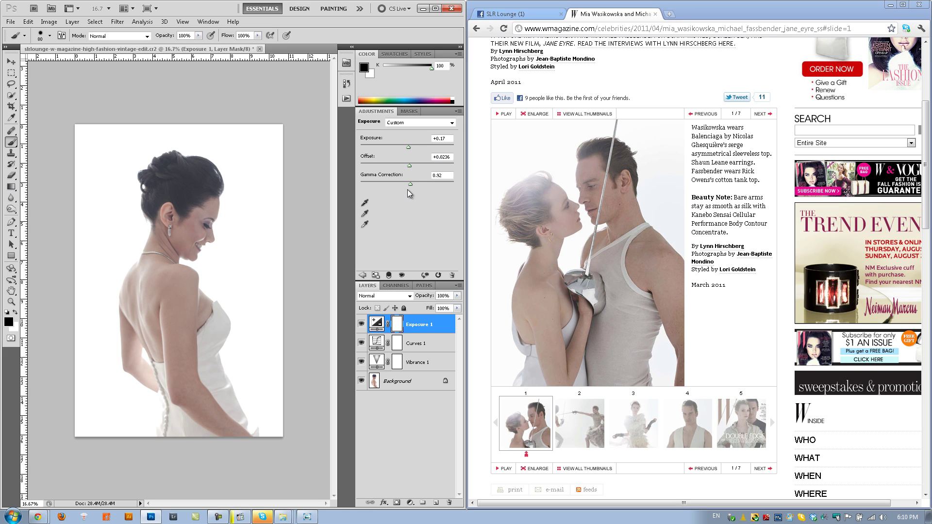
pyautogui.click(378, 324)
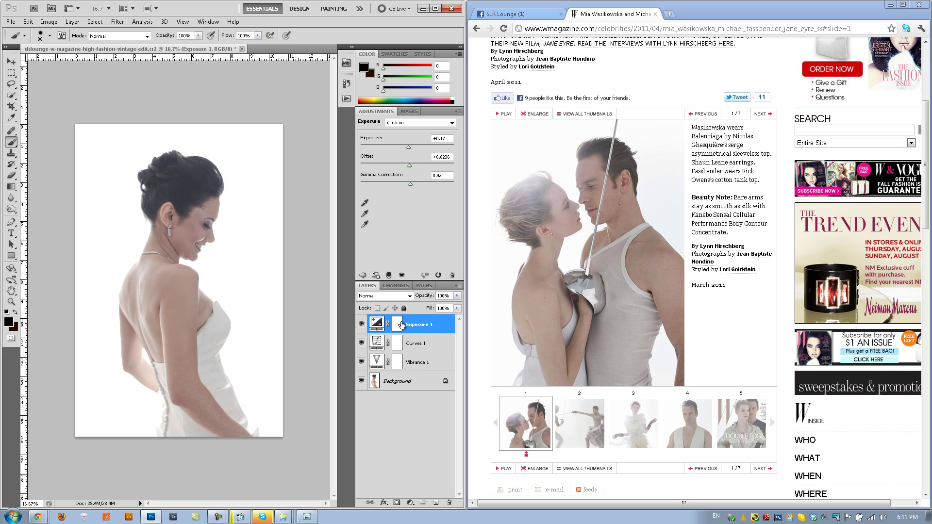
# - Merge a copy of all visible layers into a new layer on top and name it Sharpening
pyautogui.click(401, 324)
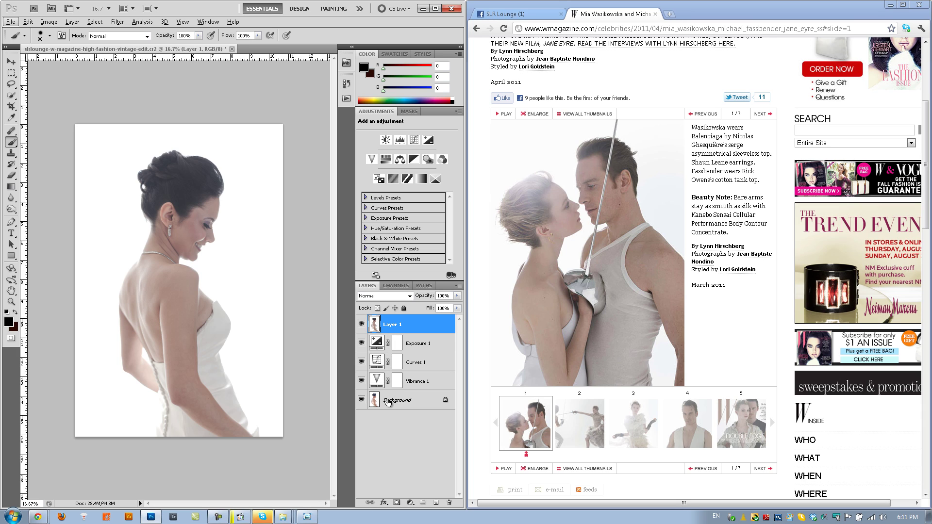
pyautogui.press('alt')
pyautogui.doubleClick(397, 327)
pyautogui.write('Sharpening')
pyautogui.press('Return')
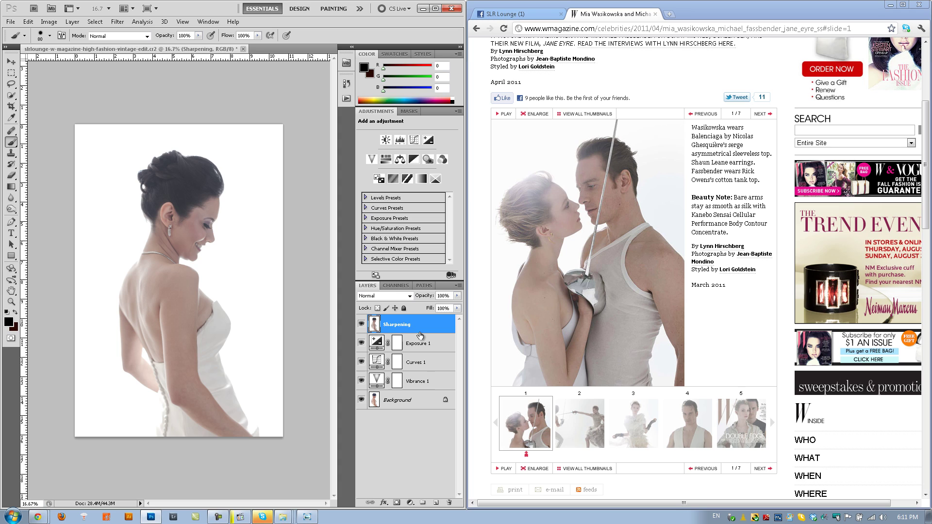
# - Sharpen the Sharpening layer with Unsharp Mask at amount 80%, radius 4.0 pixels and threshold 0, previewing the effect on the eye
pyautogui.click(118, 21)
pyautogui.moveTo(165, 165)
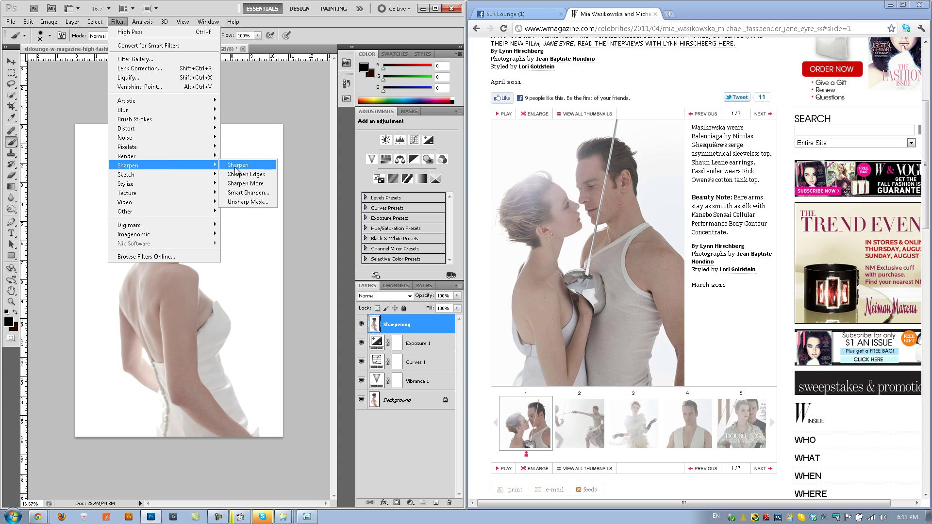
pyautogui.click(232, 203)
pyautogui.moveTo(435, 178); pyautogui.dragTo(200, 216)
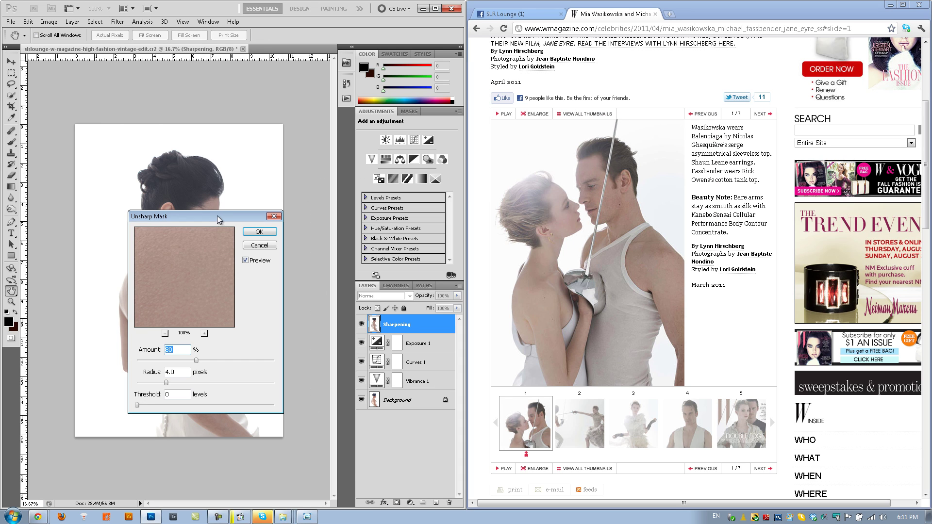
pyautogui.moveTo(221, 217); pyautogui.dragTo(316, 205)
pyautogui.click(207, 227)
pyautogui.doubleClick(307, 339)
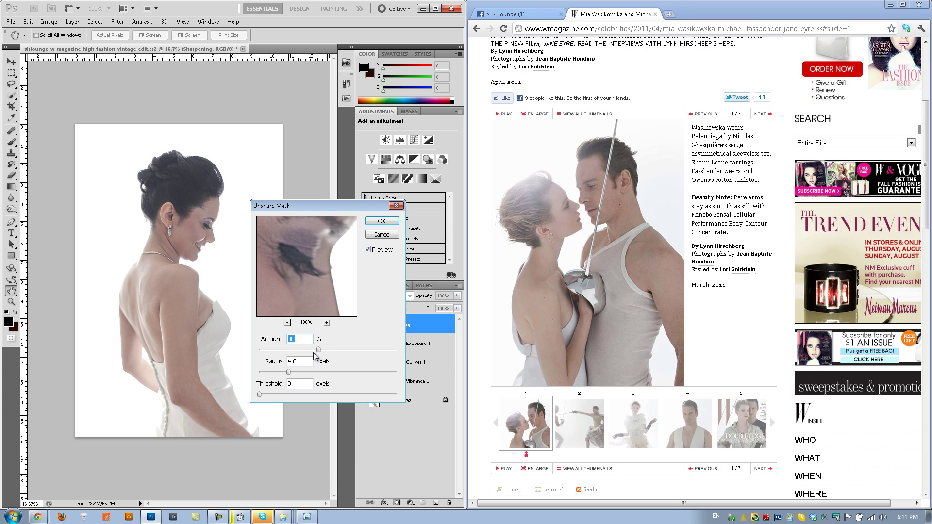
pyautogui.press('Tab')
pyautogui.moveTo(289, 376); pyautogui.dragTo(325, 355)
pyautogui.click(381, 222)
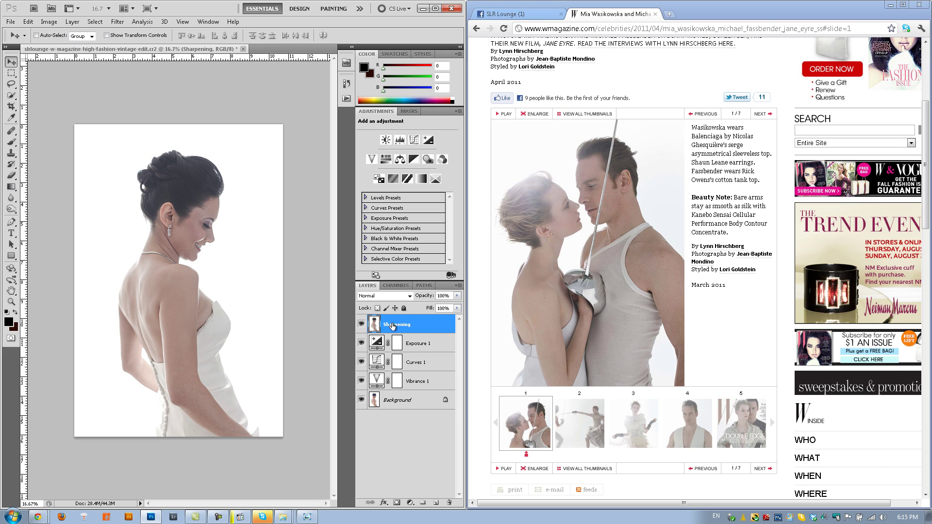
# - Duplicate the Sharpening layer, name the copy HairDetailSharpen, and set its blending mode to Overlay
pyautogui.hotkey('ctrl', 'j')
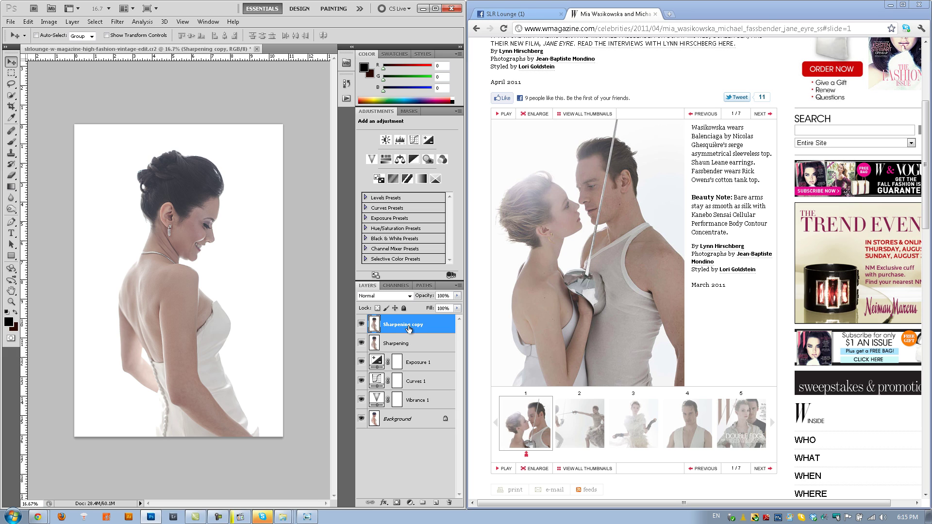
pyautogui.doubleClick(402, 327)
pyautogui.write('HairDetailSharpne')
pyautogui.press('Return')
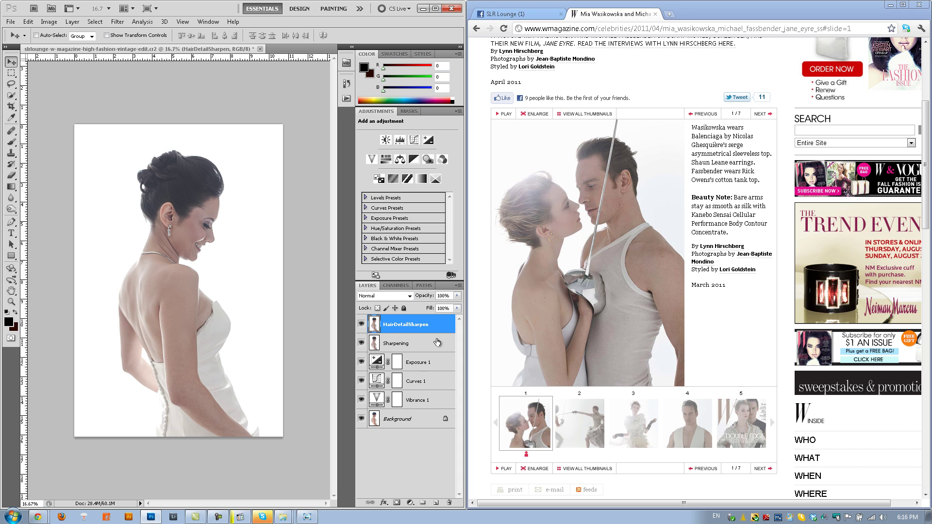
pyautogui.click(388, 296)
pyautogui.click(379, 163)
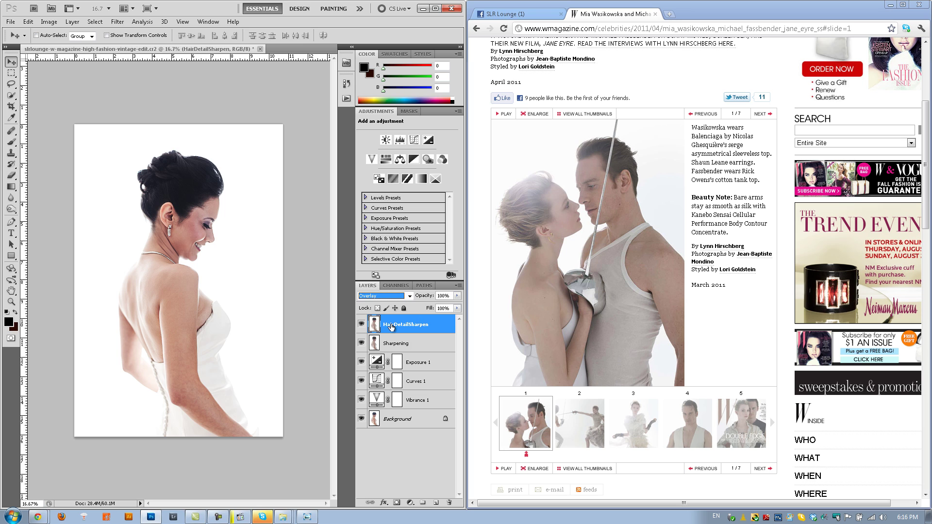
pyautogui.click(420, 330)
# - Apply a High Pass filter with a radius of 4.2 pixels to the HairDetailSharpen layer, judging the hair at 100%
pyautogui.click(30, 503)
pyautogui.write('100')
pyautogui.press('Return')
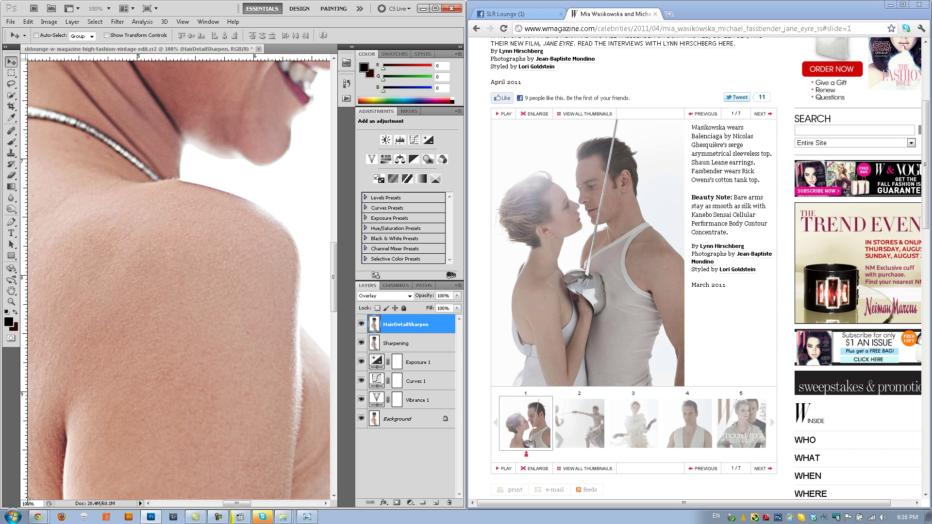
pyautogui.moveTo(220, 146); pyautogui.dragTo(167, 343)
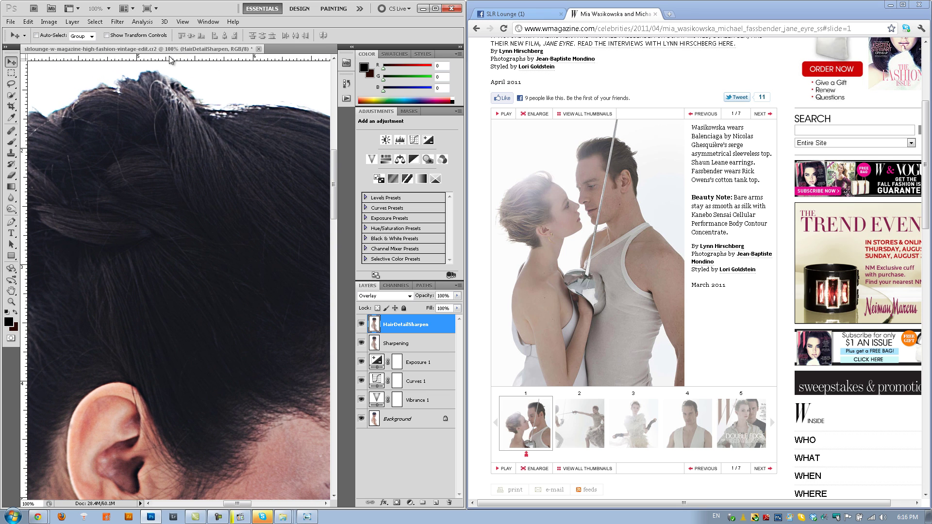
pyautogui.click(116, 23)
pyautogui.moveTo(134, 211)
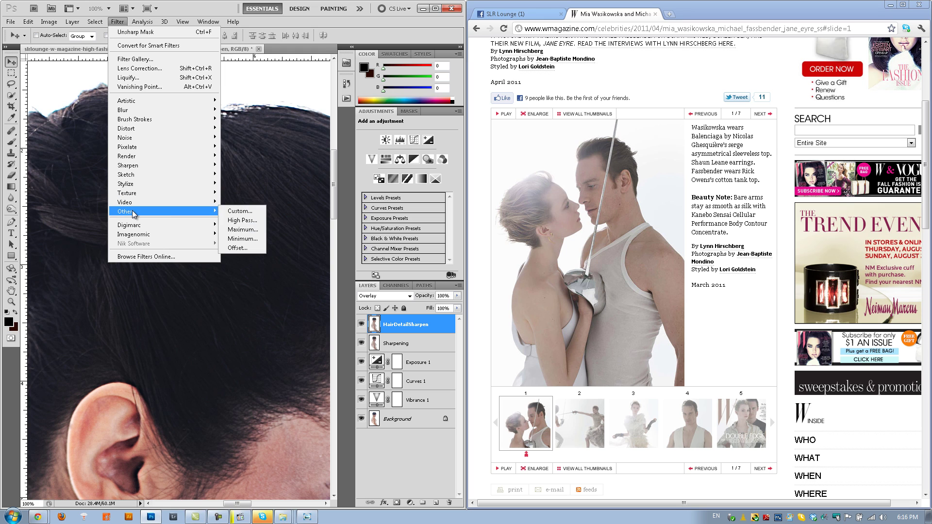
pyautogui.click(242, 220)
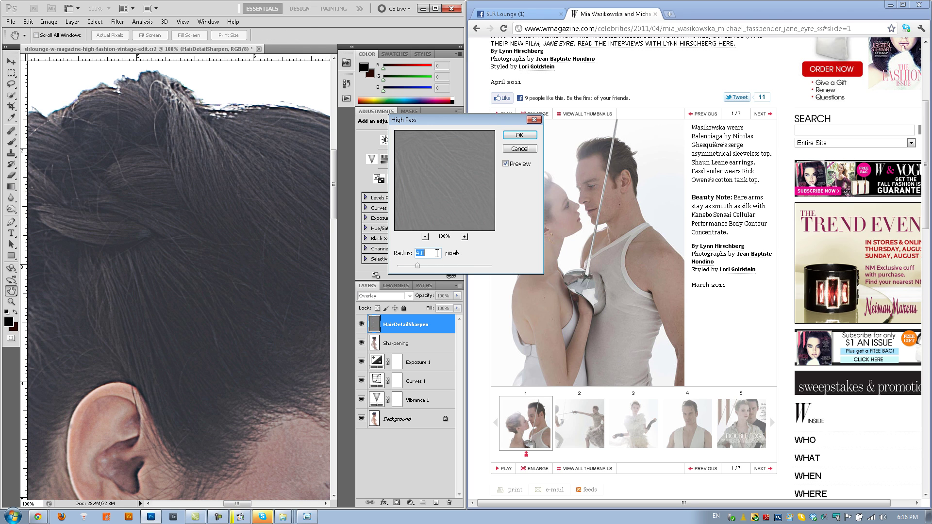
pyautogui.click(428, 266)
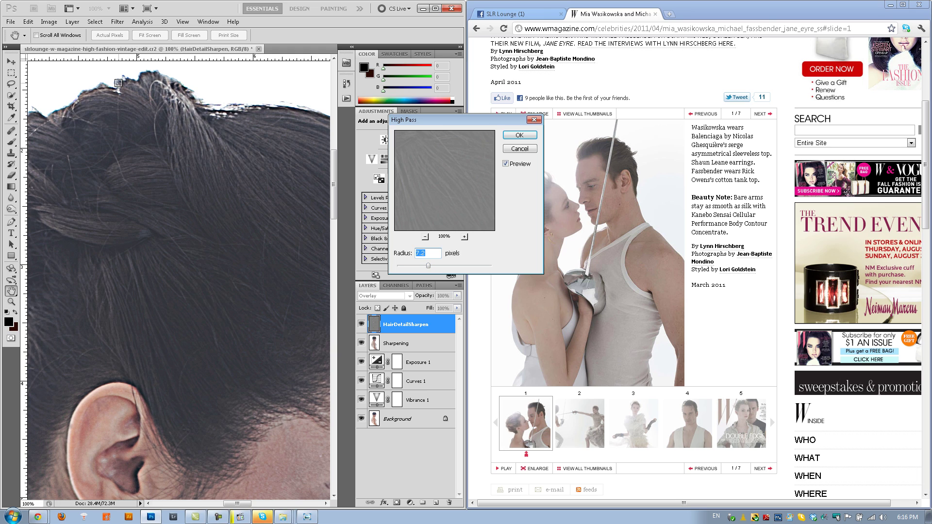
pyautogui.click(419, 266)
pyautogui.click(418, 267)
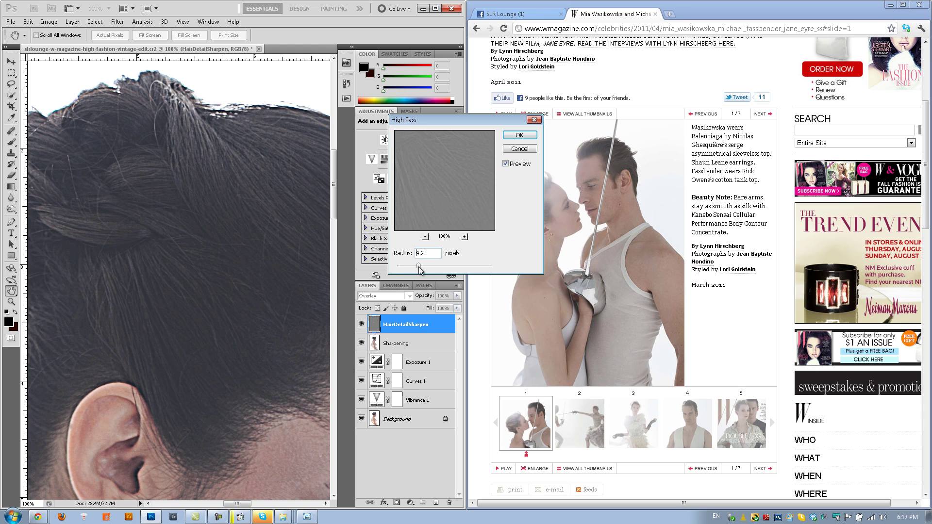
pyautogui.click(526, 138)
pyautogui.press('v')
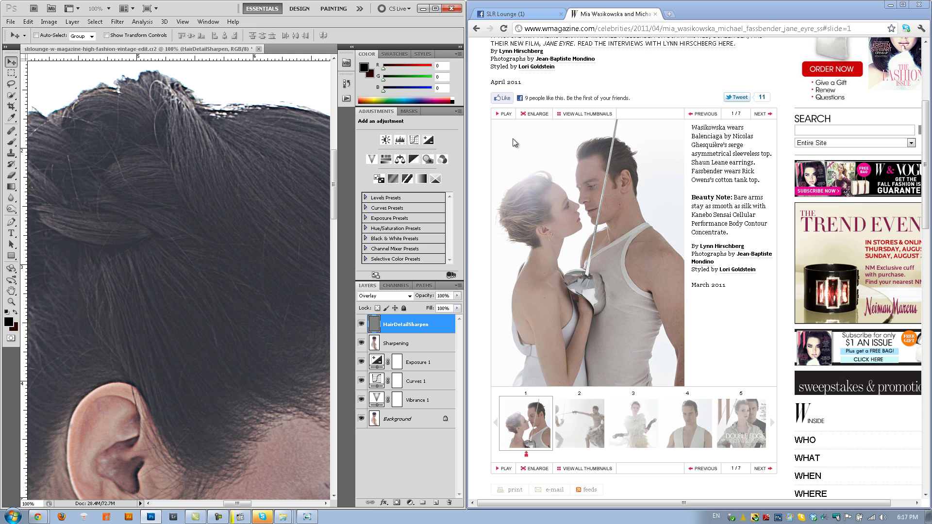
# - Examine how the high-pass sharpening affects the hair, face and skin, both close up and across the whole portrait
pyautogui.click(38, 505)
pyautogui.write('17.6')
pyautogui.press('Return')
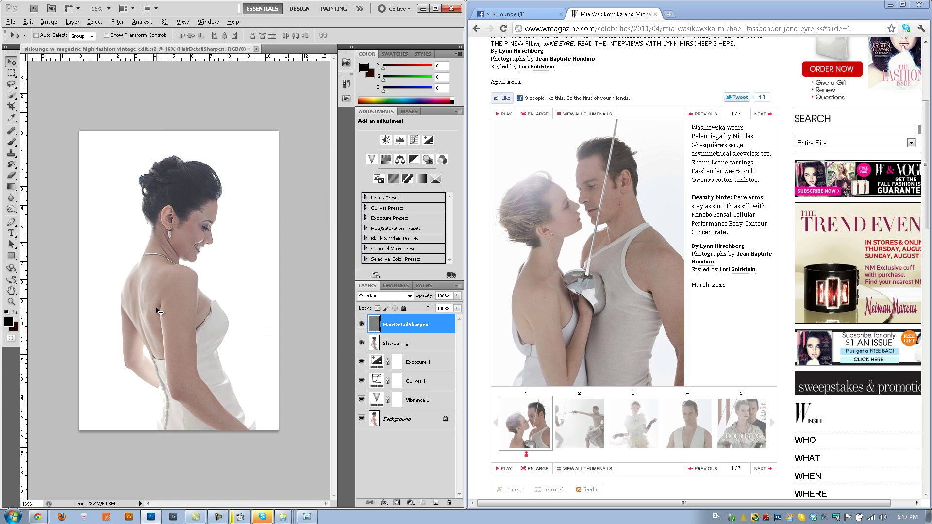
pyautogui.scroll(1, 165, 301)
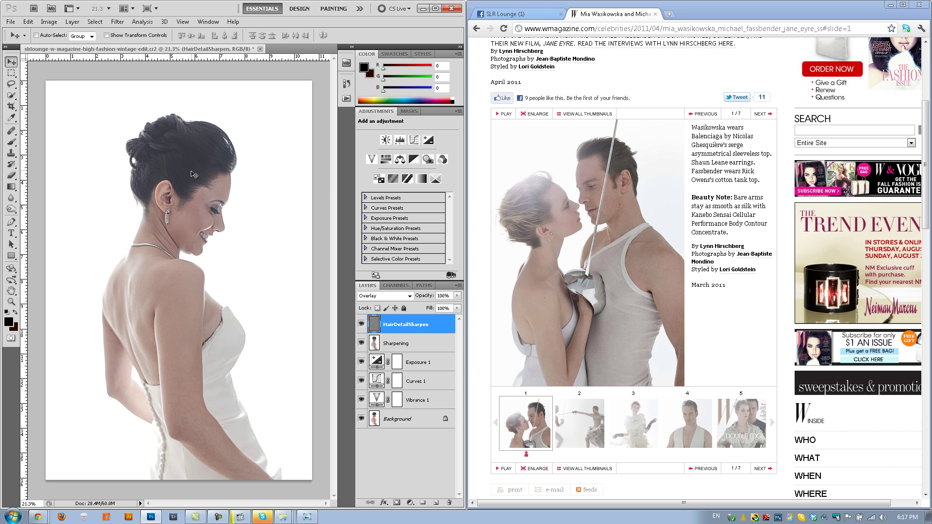
pyautogui.scroll(3, 194, 171)
pyautogui.scroll(2, 195, 170)
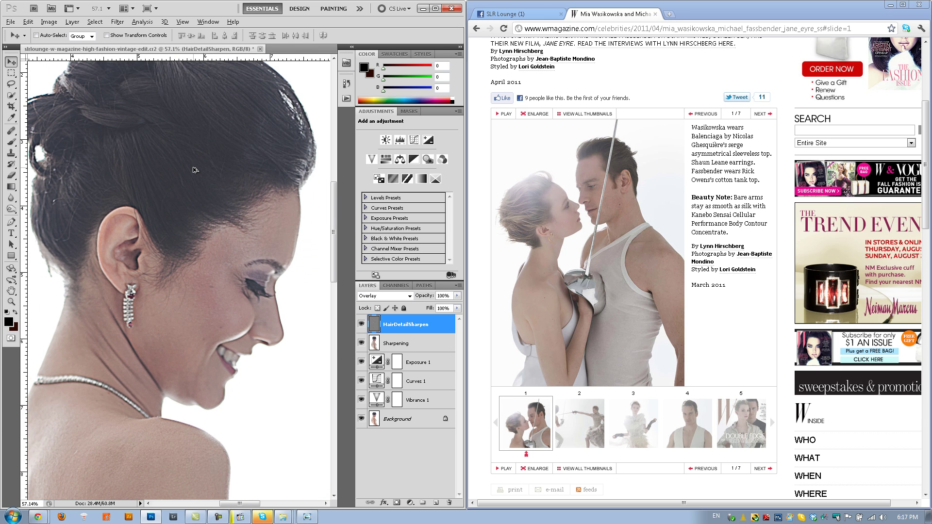
pyautogui.scroll(-5, 180, 245)
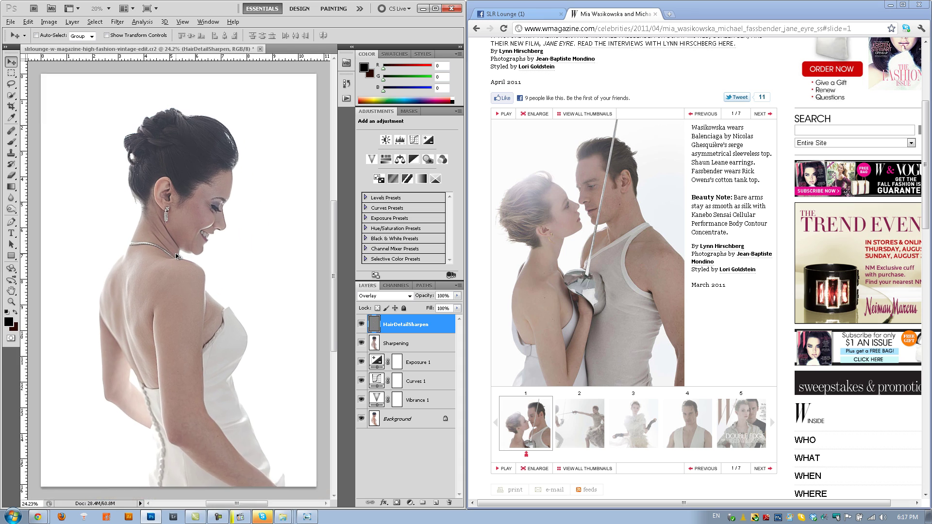
pyautogui.scroll(1, 177, 257)
pyautogui.scroll(-1, 207, 392)
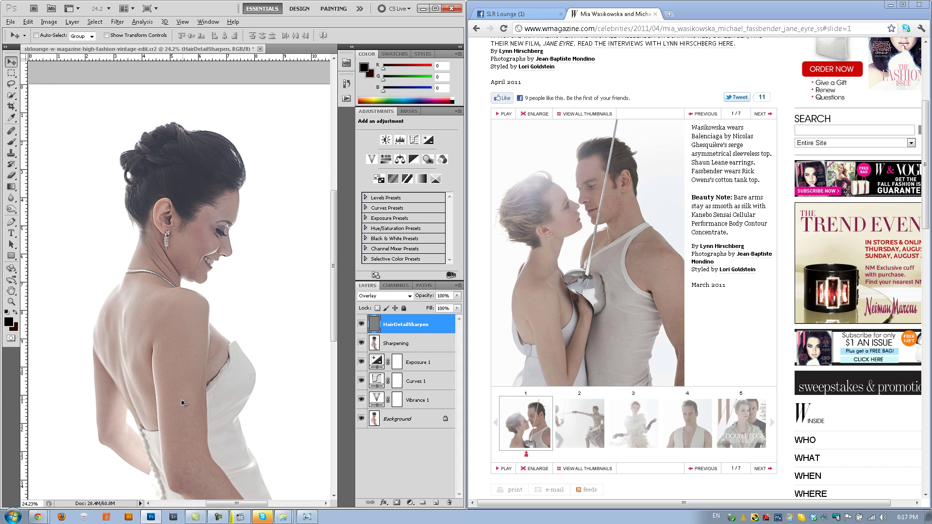
pyautogui.press('alt')
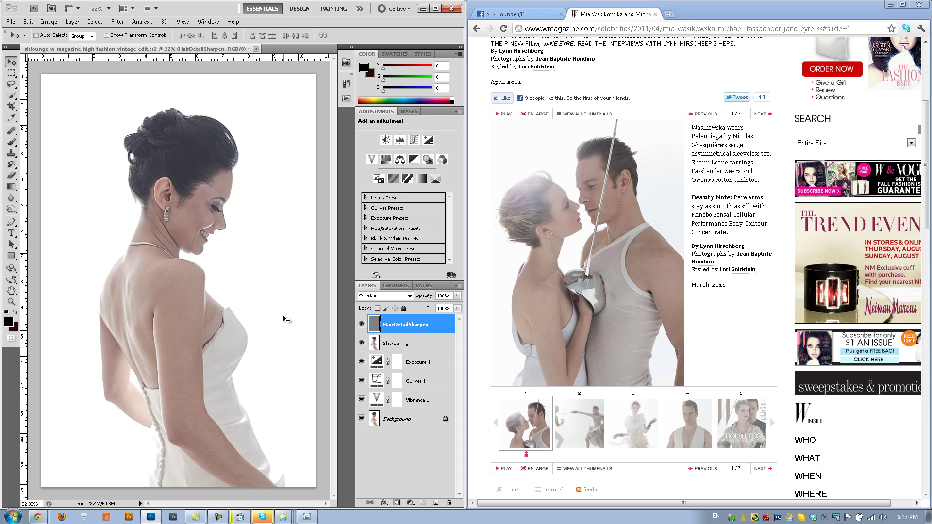
# - Add a black layer mask to HairDetailSharpen and start revealing the sharpened updo with a 250 px white brush
pyautogui.keyDown('alt'); pyautogui.click(396, 504); pyautogui.keyUp('alt')
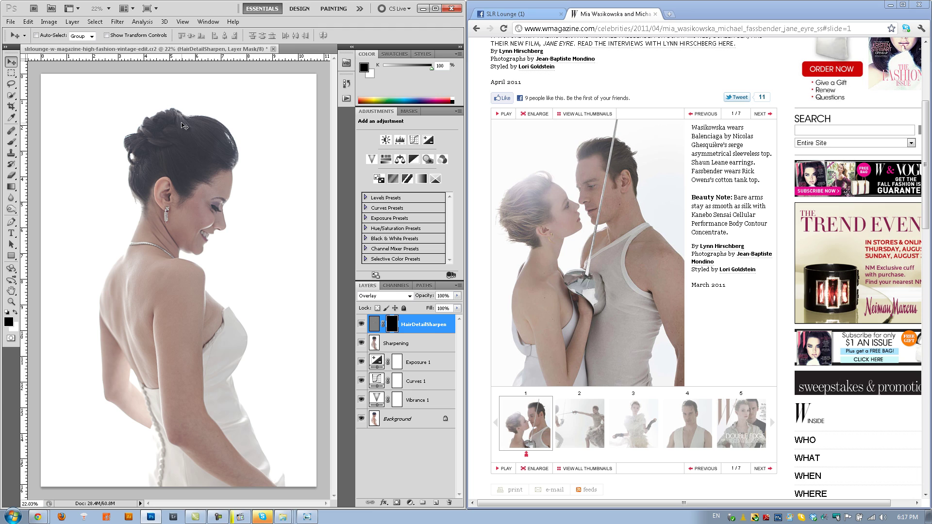
pyautogui.click(10, 142)
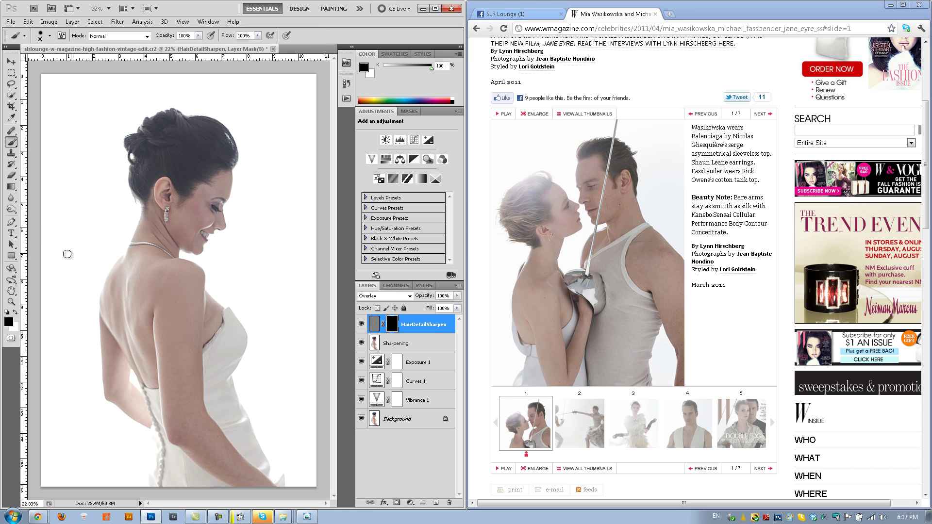
pyautogui.press('x')
pyautogui.press(']')
pyautogui.press(']')
pyautogui.press(']')
pyautogui.press(']')
pyautogui.press(']')
pyautogui.press(']')
pyautogui.press(']')
pyautogui.scroll(1, 179, 120)
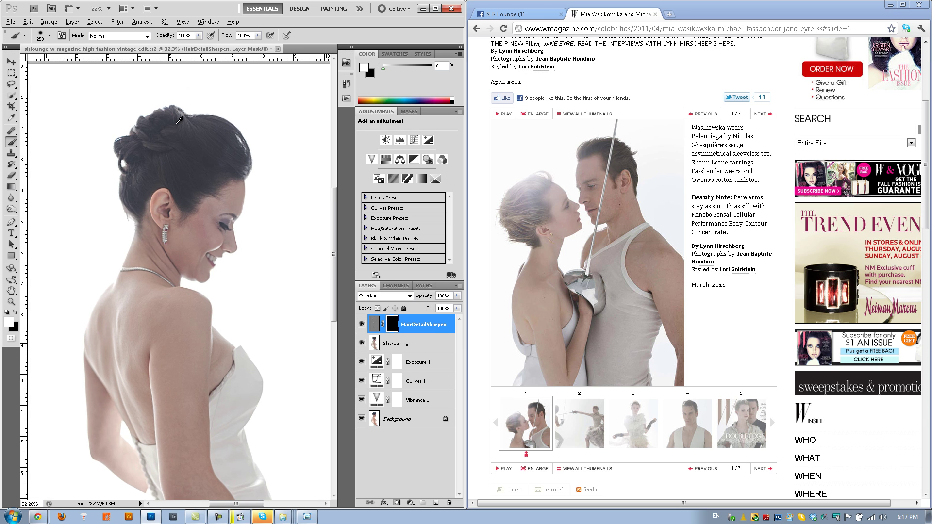
pyautogui.scroll(4, 179, 120)
pyautogui.scroll(-2, 179, 120)
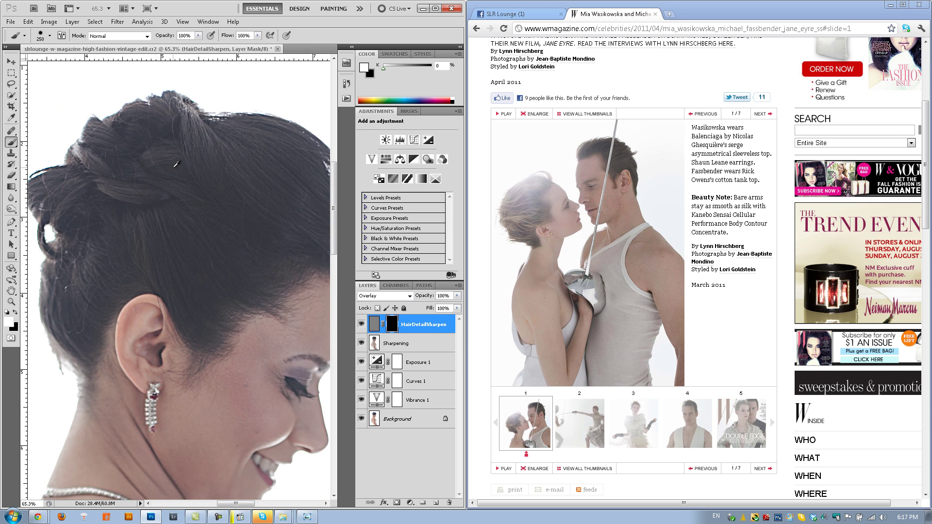
pyautogui.scroll(-1, 176, 164)
pyautogui.moveTo(177, 167)
pyautogui.mouseDown()
pyautogui.moveTo(210, 186)
pyautogui.moveTo(163, 157)
pyautogui.moveTo(171, 146)
pyautogui.moveTo(142, 137)
pyautogui.moveTo(123, 160)
pyautogui.moveTo(173, 135)
pyautogui.moveTo(153, 177)
pyautogui.moveTo(76, 189)
pyautogui.moveTo(116, 209)
pyautogui.moveTo(98, 237)
pyautogui.mouseUp()
# - Paint white over the rest of the hair on the mask with a 175 px brush, following the hairline
pyautogui.press('[')
pyautogui.press('[')
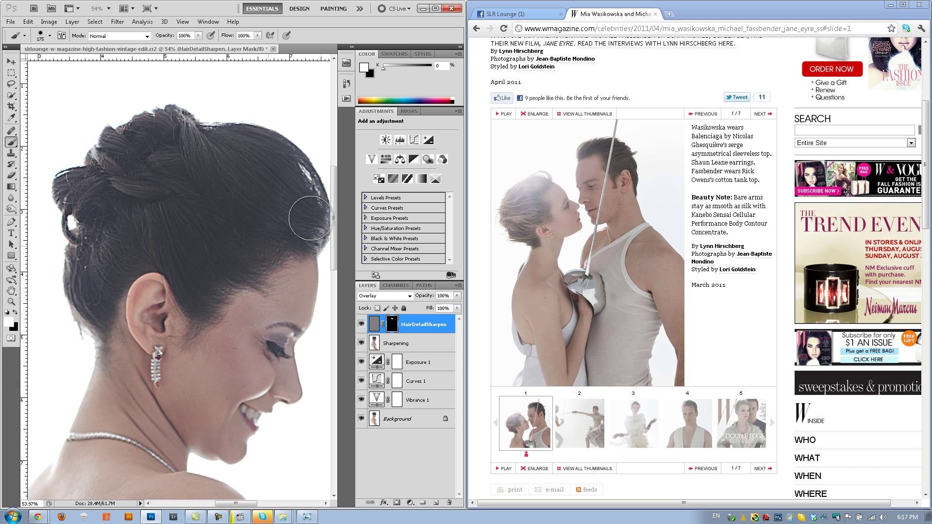
pyautogui.moveTo(167, 215)
pyautogui.mouseDown()
pyautogui.moveTo(215, 219)
pyautogui.moveTo(190, 237)
pyautogui.moveTo(240, 237)
pyautogui.mouseUp()
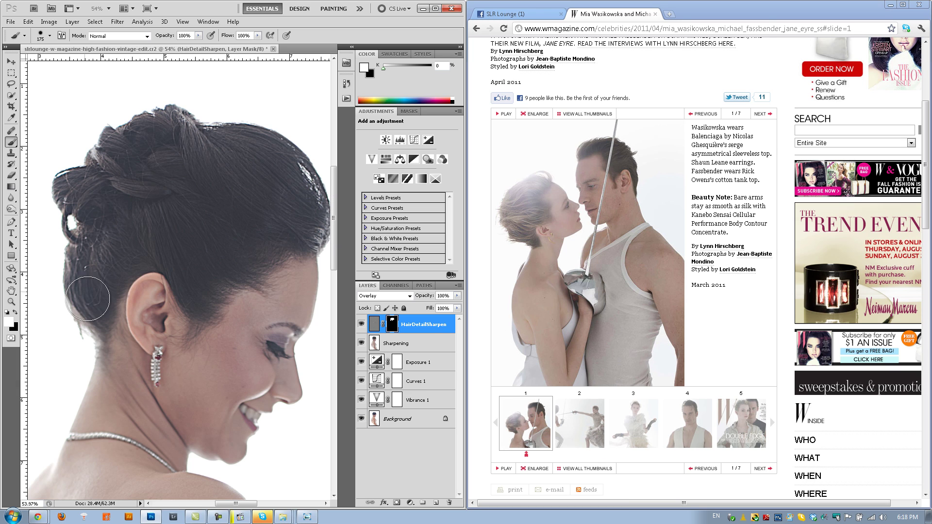
# - Show the mask as a red overlay and paint black with a 60 px brush over the spill outside the hair's outline
pyautogui.press('[')
pyautogui.press('[')
pyautogui.press('[')
pyautogui.press('[')
pyautogui.press('[')
pyautogui.press('[')
pyautogui.press('[')
pyautogui.press('\\')
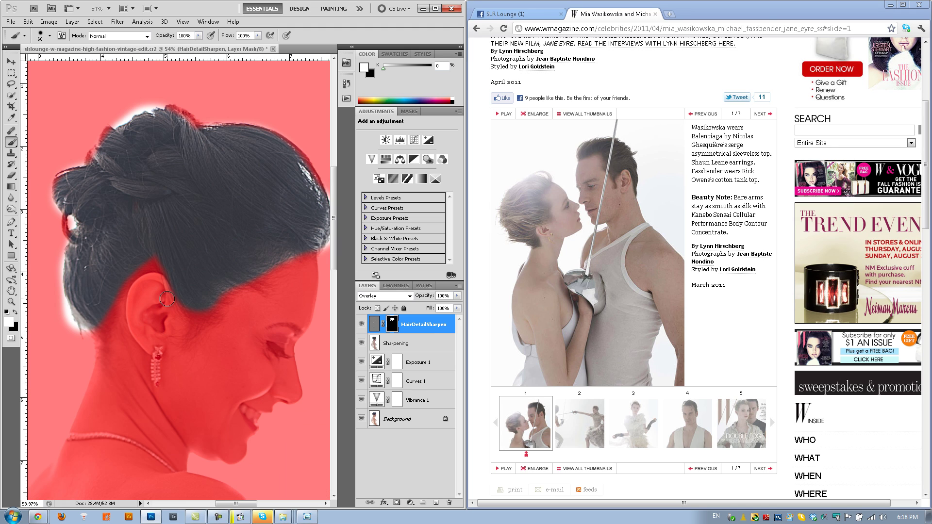
pyautogui.press('x')
pyautogui.moveTo(55, 266)
pyautogui.mouseDown()
pyautogui.moveTo(68, 323)
pyautogui.moveTo(53, 291)
pyautogui.moveTo(80, 330)
pyautogui.moveTo(54, 298)
pyautogui.mouseUp()
pyautogui.moveTo(105, 124); pyautogui.dragTo(179, 100)
pyautogui.click(49, 36)
pyautogui.moveTo(47, 81); pyautogui.dragTo(4, 90)
pyautogui.click(243, 83)
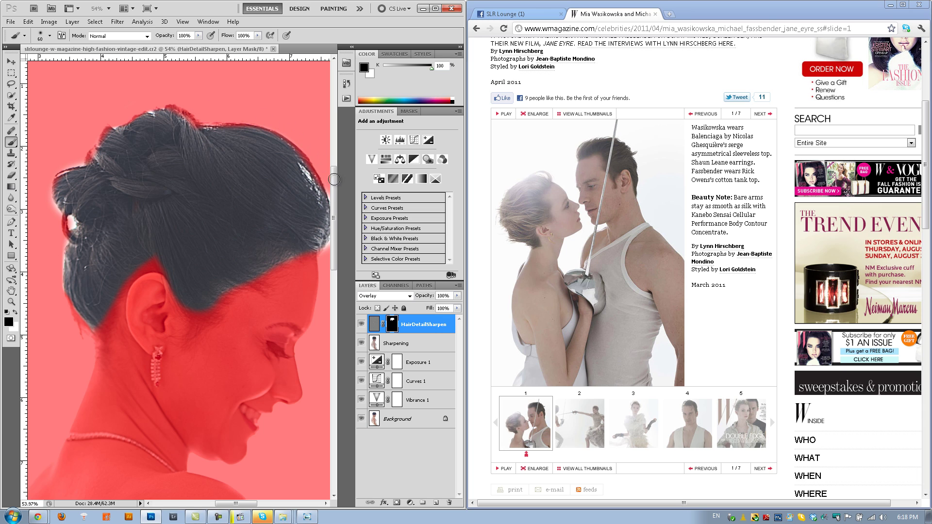
pyautogui.moveTo(302, 177); pyautogui.dragTo(272, 171)
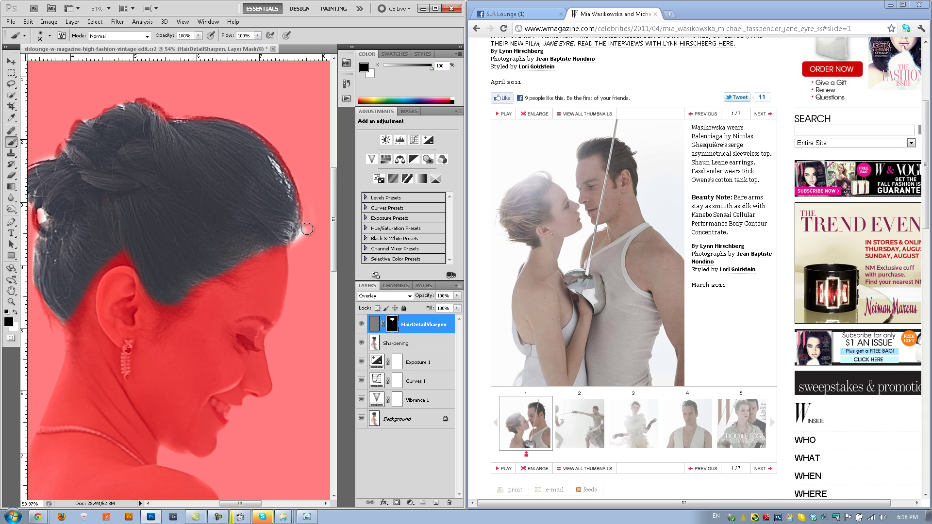
pyautogui.moveTo(175, 140); pyautogui.dragTo(243, 137)
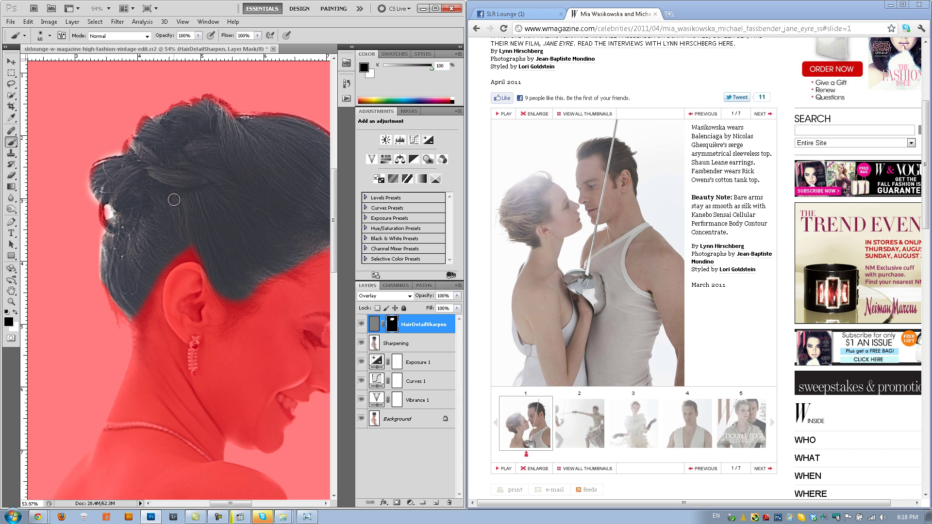
# - Paint white on the HairDetailSharpen mask over the earring and along the necklace with small brushes
pyautogui.scroll(5, 202, 372)
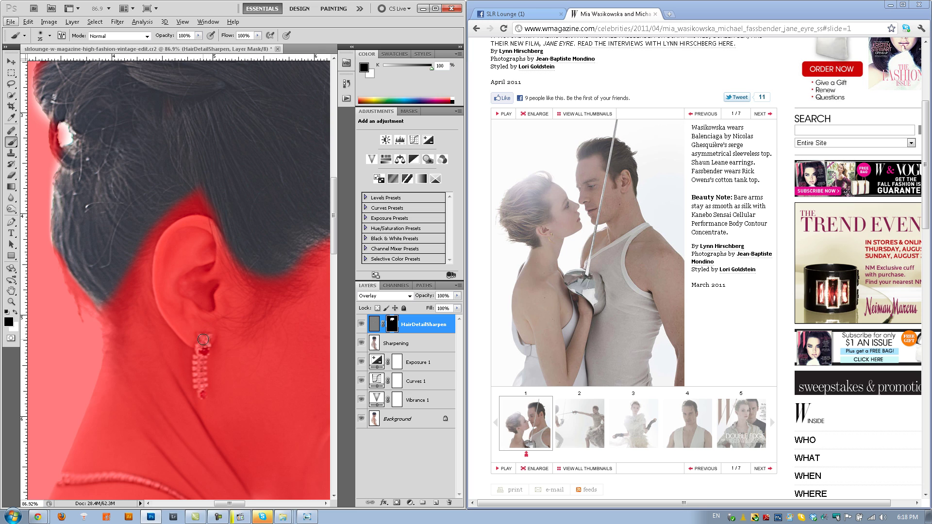
pyautogui.press('x')
pyautogui.moveTo(202, 347); pyautogui.dragTo(202, 393)
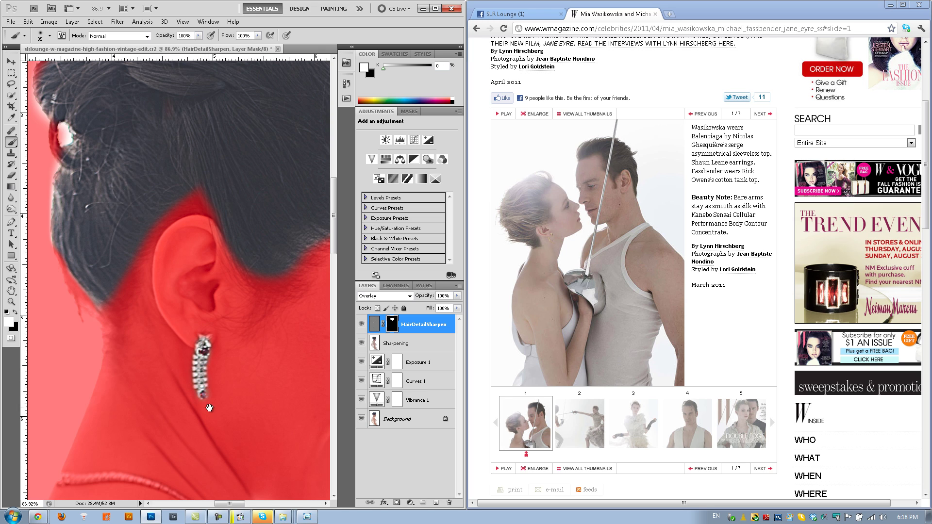
pyautogui.scroll(-5, 202, 393)
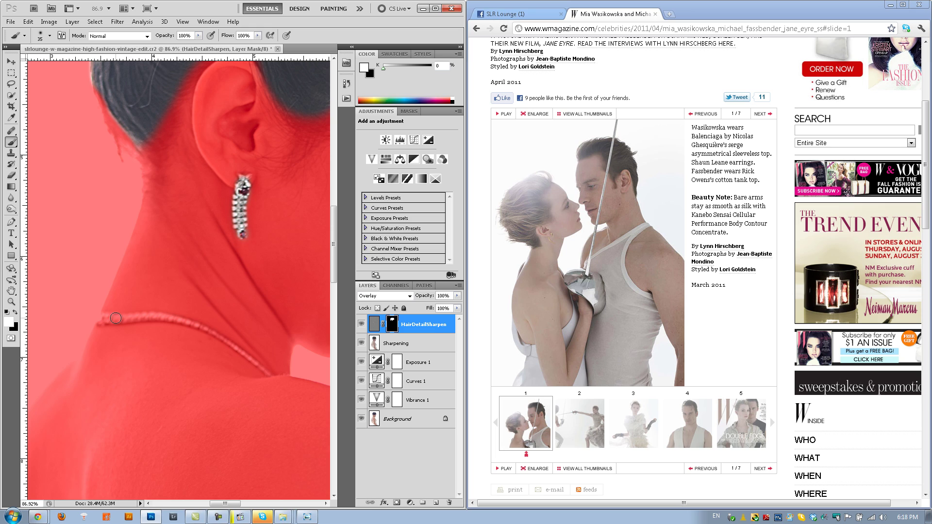
pyautogui.moveTo(103, 319); pyautogui.dragTo(179, 319)
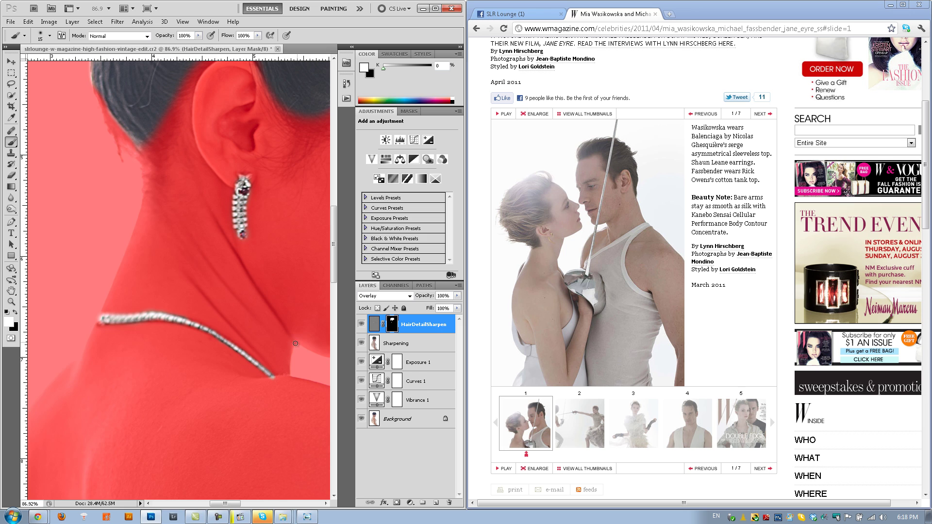
# - Paint white on the HairDetailSharpen mask over the bride's eye and lashes with a small brush
pyautogui.scroll(-5, 290, 352)
pyautogui.moveTo(204, 246)
pyautogui.mouseDown()
pyautogui.moveTo(276, 259)
pyautogui.moveTo(250, 275)
pyautogui.moveTo(282, 294)
pyautogui.moveTo(247, 274)
pyautogui.moveTo(305, 305)
pyautogui.mouseUp()
pyautogui.scroll(5, 277, 258)
pyautogui.press('[')
pyautogui.press('[')
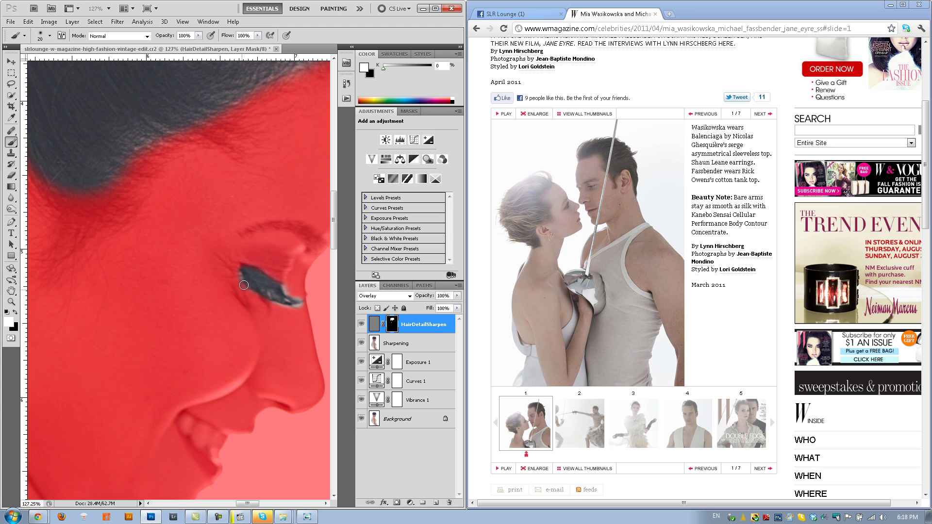
# - Touch up the mask edges around the bride's eye and lashes with a 50 px black brush and hide the red overlay
pyautogui.press(']')
pyautogui.press(']')
pyautogui.press(']')
pyautogui.press(']')
pyautogui.press('[')
pyautogui.press('[')
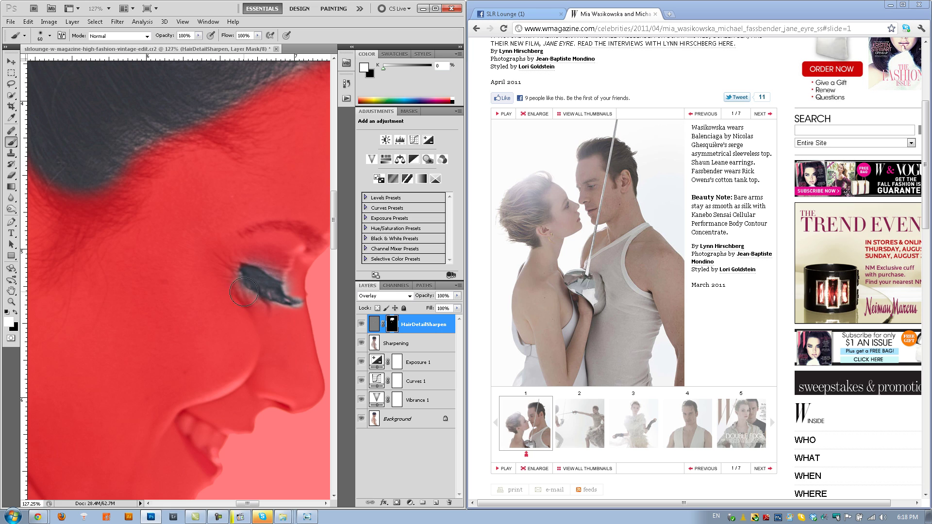
pyautogui.press('z')
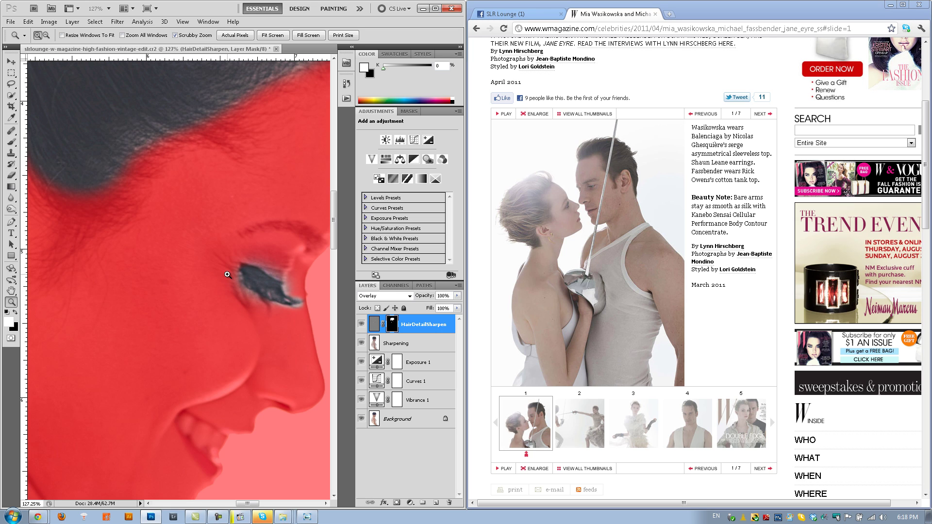
pyautogui.press('b')
pyautogui.press('x')
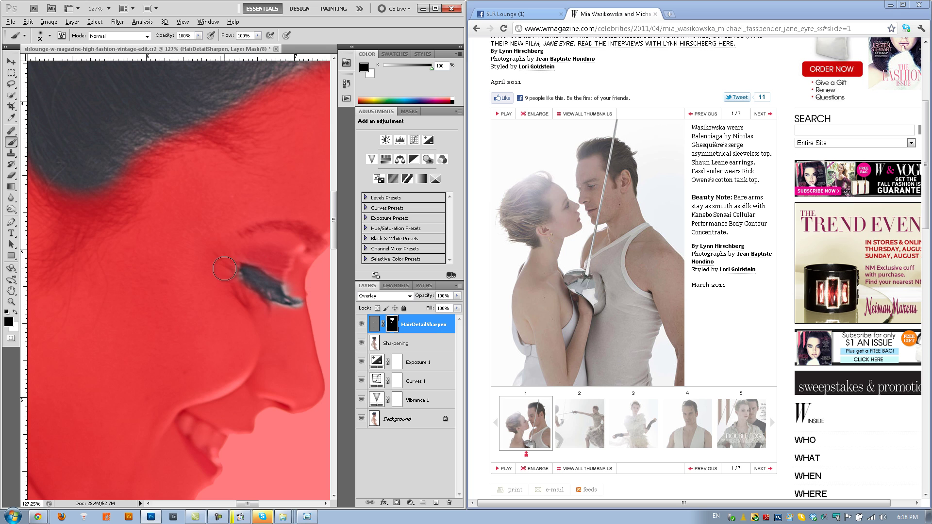
pyautogui.scroll(-5, 224, 269)
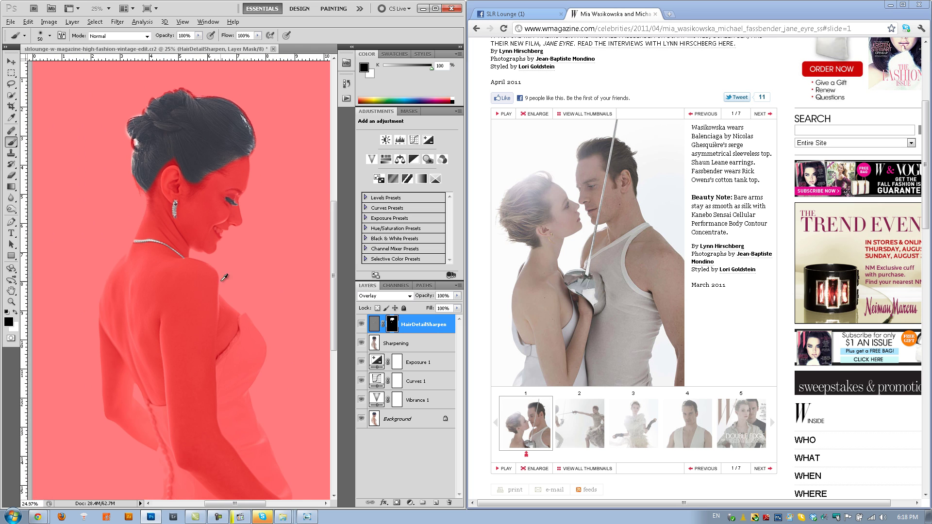
pyautogui.press('\\')
pyautogui.press('x')
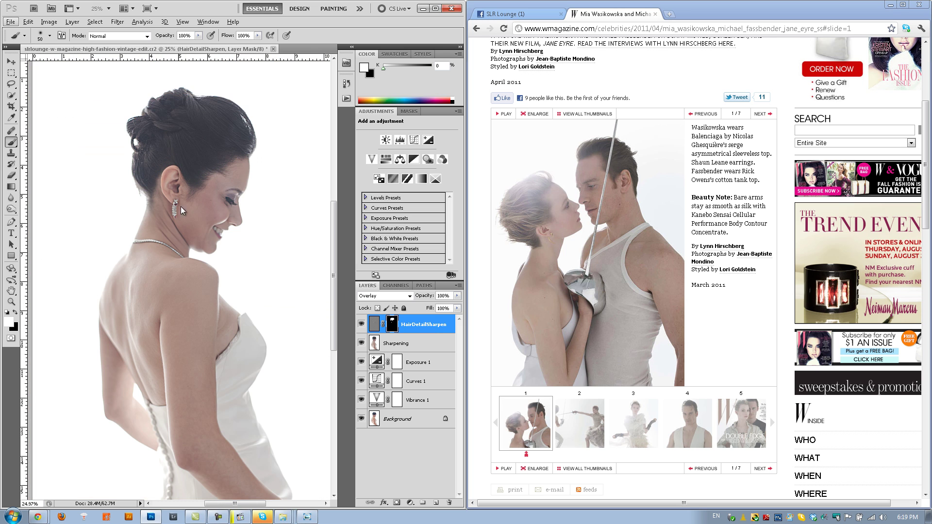
pyautogui.scroll(2, 207, 122)
pyautogui.scroll(-4, 214, 191)
# - Duplicate the Background layer and move the copy to the top of the layer stack
pyautogui.hotkey('ctrl', '2')
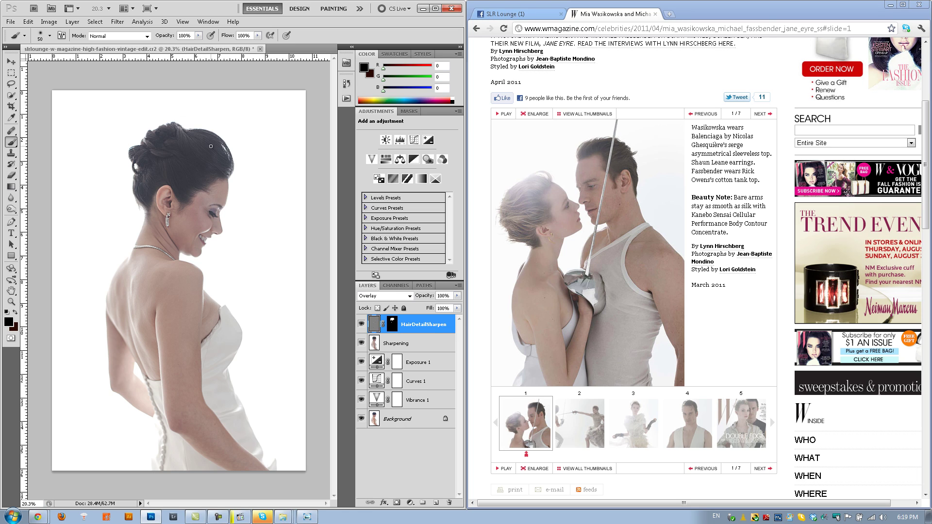
pyautogui.click(400, 418)
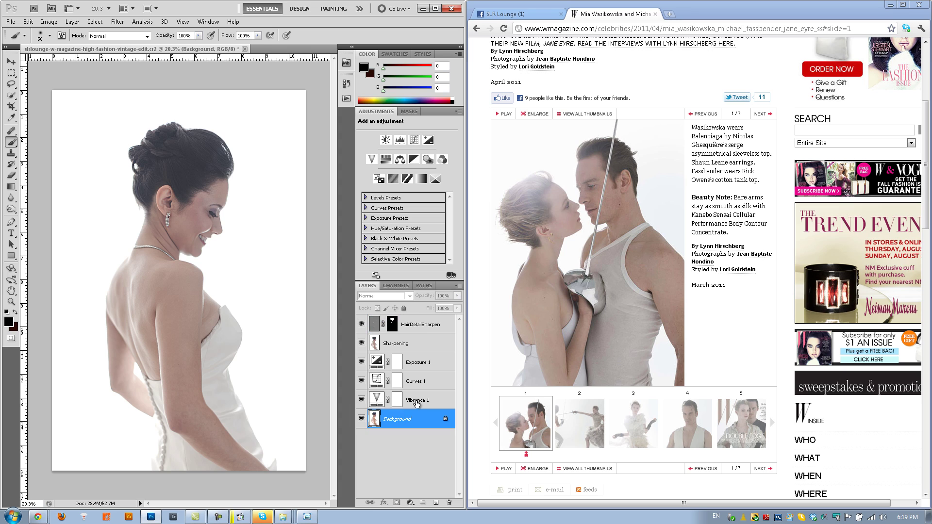
pyautogui.hotkey('ctrl', 'j')
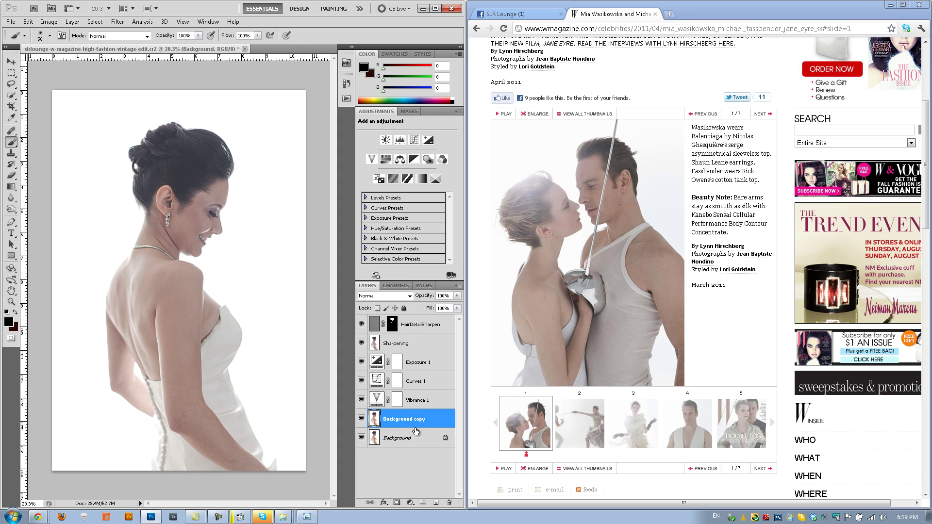
pyautogui.moveTo(400, 421); pyautogui.dragTo(400, 319)
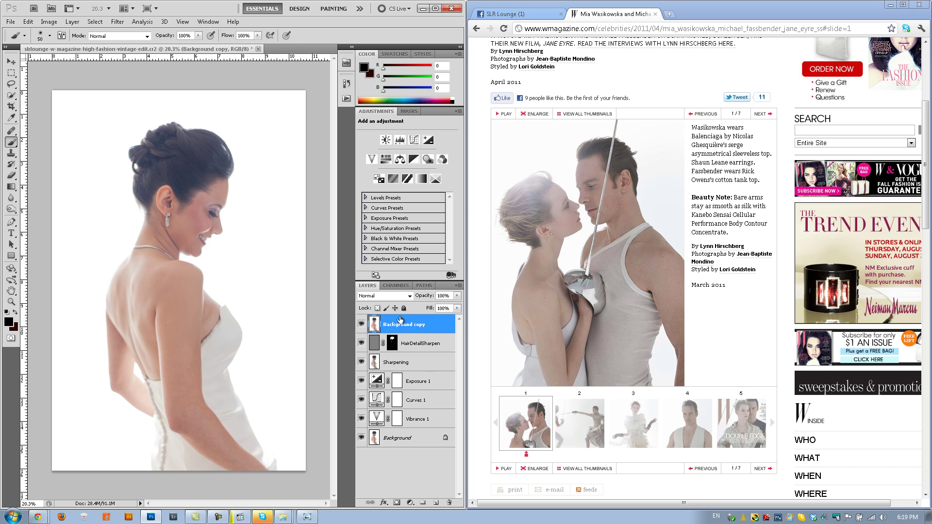
# - Add a black mask to the Background copy layer and set the layer's blend mode to Color
pyautogui.keyDown('alt'); pyautogui.click(397, 503); pyautogui.keyUp('alt')
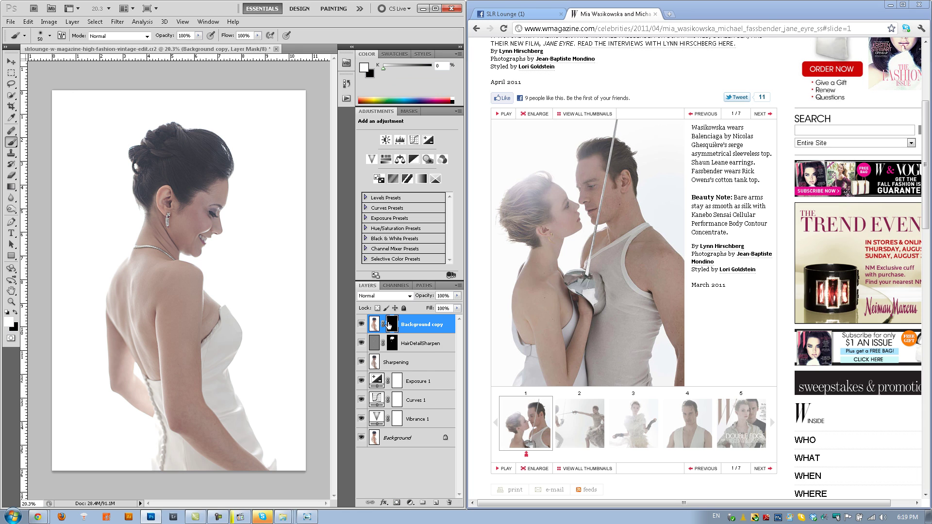
pyautogui.click(374, 325)
pyautogui.click(394, 296)
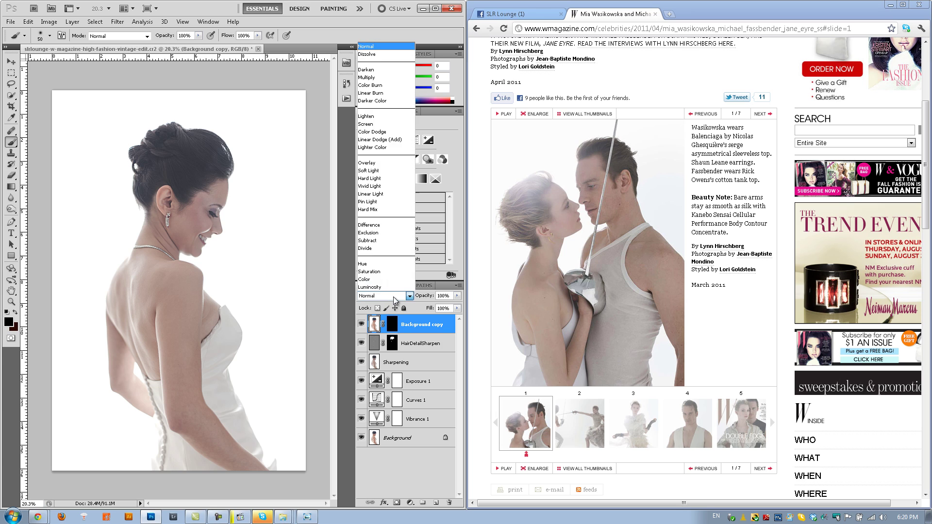
pyautogui.click(390, 279)
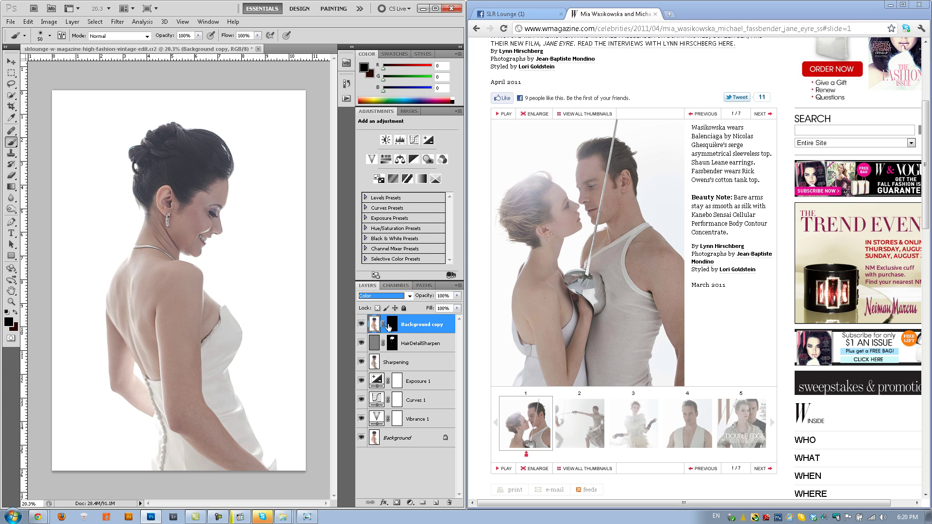
pyautogui.click(394, 329)
pyautogui.press('Down')
pyautogui.click(389, 295)
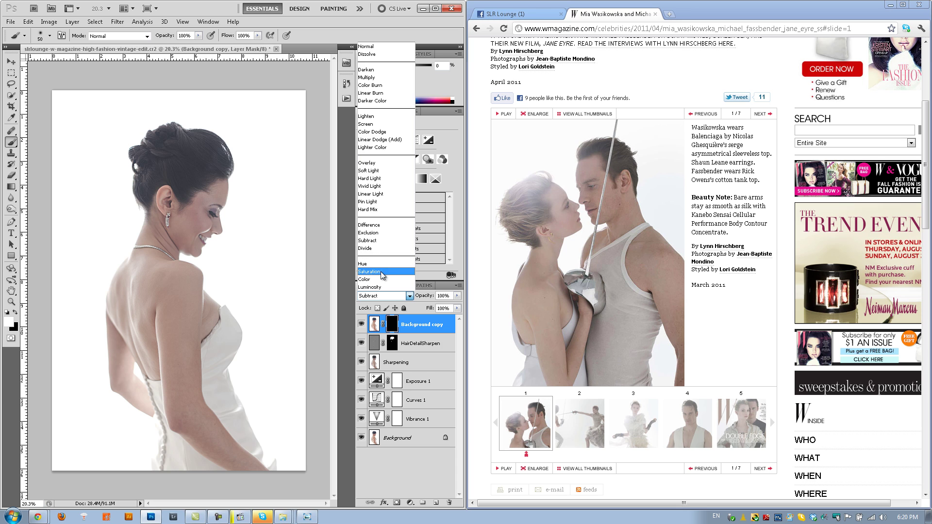
pyautogui.click(367, 279)
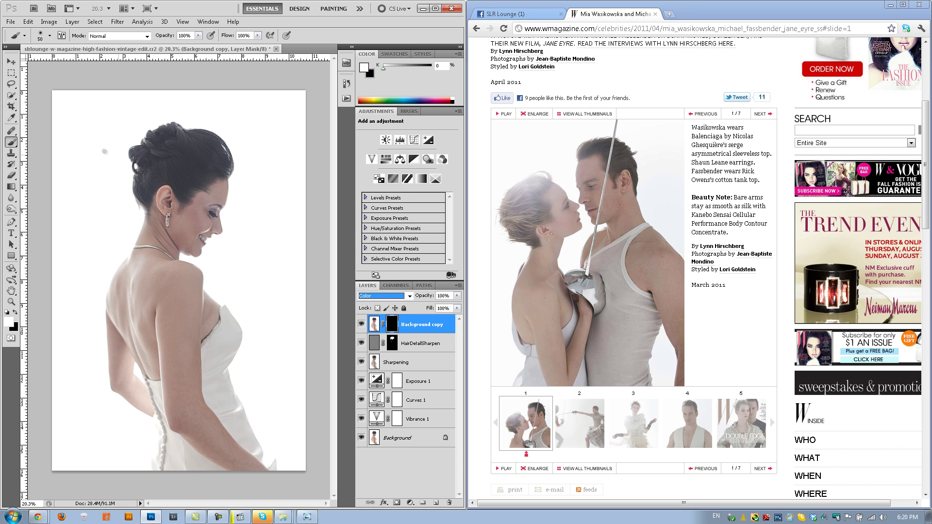
# - Show the Background copy mask as a red overlay and paint white over the crown and bun with a large brush
pyautogui.moveTo(170, 158); pyautogui.dragTo(202, 163)
pyautogui.moveTo(179, 281); pyautogui.dragTo(145, 323)
pyautogui.press('x')
pyautogui.press('\\')
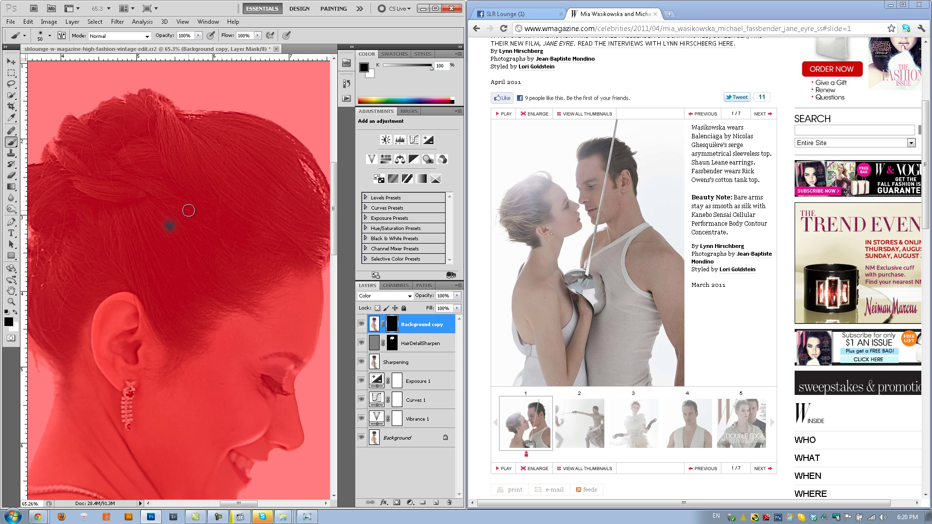
pyautogui.press(']')
pyautogui.press(']')
pyautogui.press(']')
pyautogui.press(']')
pyautogui.press(']')
pyautogui.press(']')
pyautogui.press(']')
pyautogui.press(']')
pyautogui.press(']')
pyautogui.press('x')
pyautogui.moveTo(191, 189)
pyautogui.mouseDown()
pyautogui.moveTo(171, 203)
pyautogui.moveTo(230, 154)
pyautogui.moveTo(227, 144)
pyautogui.moveTo(277, 169)
pyautogui.moveTo(293, 204)
pyautogui.moveTo(246, 146)
pyautogui.mouseUp()
pyautogui.moveTo(196, 174); pyautogui.dragTo(279, 174)
pyautogui.moveTo(235, 146)
pyautogui.mouseDown()
pyautogui.moveTo(208, 125)
pyautogui.moveTo(166, 162)
pyautogui.moveTo(144, 204)
pyautogui.moveTo(121, 209)
pyautogui.moveTo(143, 238)
pyautogui.moveTo(117, 325)
pyautogui.moveTo(215, 217)
pyautogui.moveTo(166, 233)
pyautogui.moveTo(118, 303)
pyautogui.moveTo(150, 309)
pyautogui.moveTo(131, 359)
pyautogui.moveTo(193, 245)
pyautogui.moveTo(235, 270)
pyautogui.moveTo(246, 324)
pyautogui.moveTo(197, 258)
pyautogui.mouseUp()
# - Paint white over the remaining hair down to the forehead and ear with a 150 px brush, and hide the mask overlay
pyautogui.press('[')
pyautogui.press('[')
pyautogui.press('[')
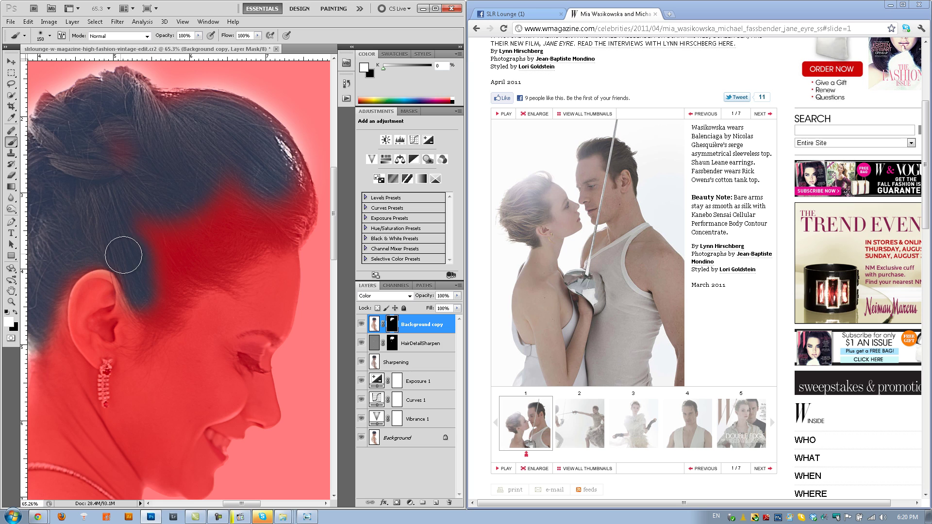
pyautogui.moveTo(156, 311)
pyautogui.mouseDown()
pyautogui.moveTo(192, 275)
pyautogui.moveTo(129, 220)
pyautogui.moveTo(140, 263)
pyautogui.moveTo(116, 172)
pyautogui.moveTo(222, 178)
pyautogui.moveTo(238, 209)
pyautogui.moveTo(215, 246)
pyautogui.moveTo(224, 269)
pyautogui.moveTo(250, 214)
pyautogui.moveTo(241, 240)
pyautogui.moveTo(296, 217)
pyautogui.moveTo(284, 170)
pyautogui.moveTo(255, 201)
pyautogui.moveTo(284, 180)
pyautogui.moveTo(233, 129)
pyautogui.mouseUp()
pyautogui.scroll(-3, 141, 218)
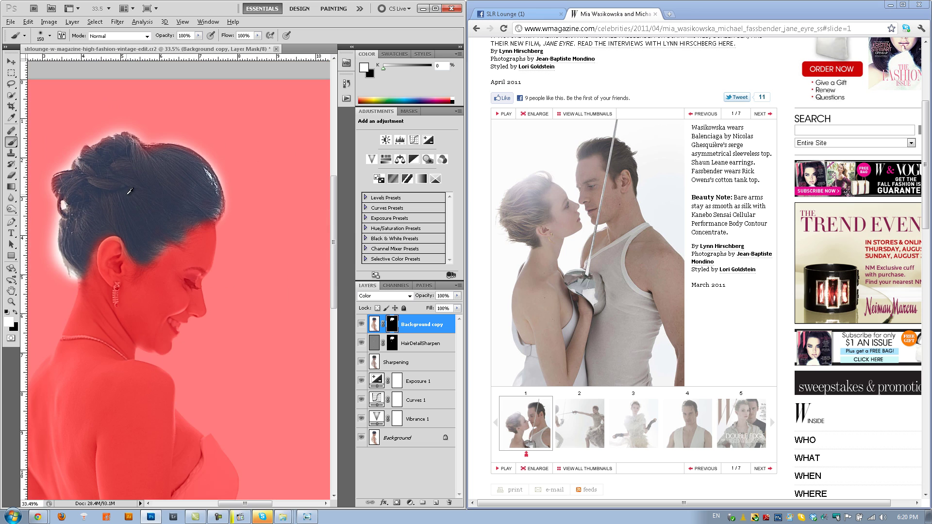
pyautogui.press('\\')
pyautogui.scroll(-2, 111, 213)
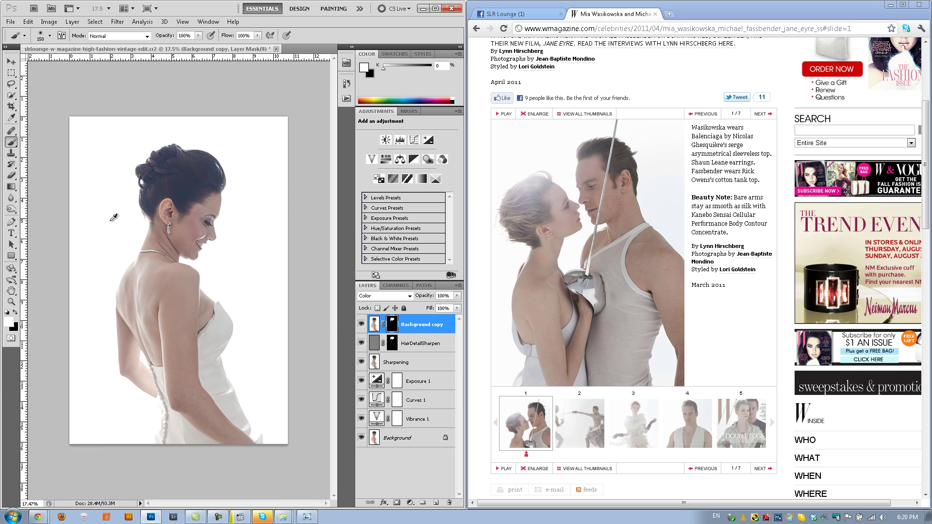
pyautogui.scroll(-1, 154, 230)
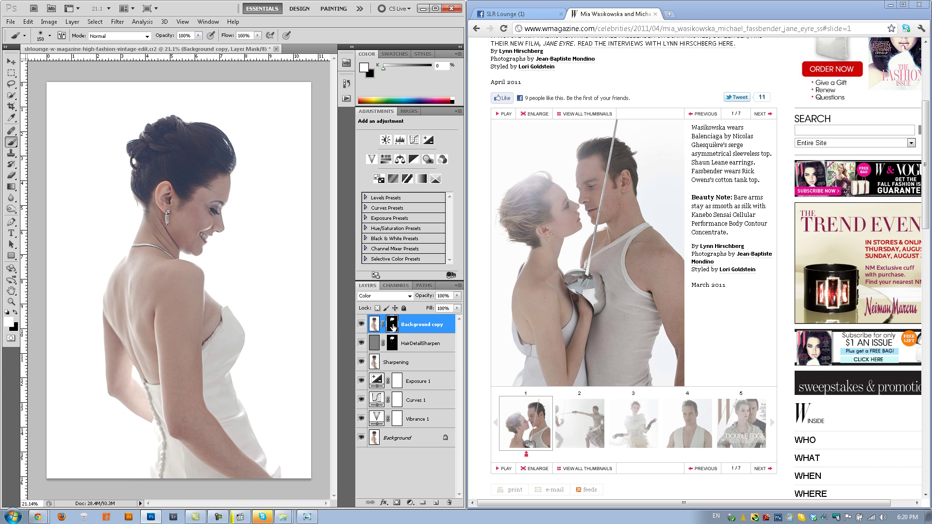
# - Try the Background copy layer at a reduced opacity and return it to 100%
pyautogui.click(374, 324)
pyautogui.moveTo(430, 297); pyautogui.dragTo(265, 303)
pyautogui.moveTo(422, 301); pyautogui.dragTo(571, 315)
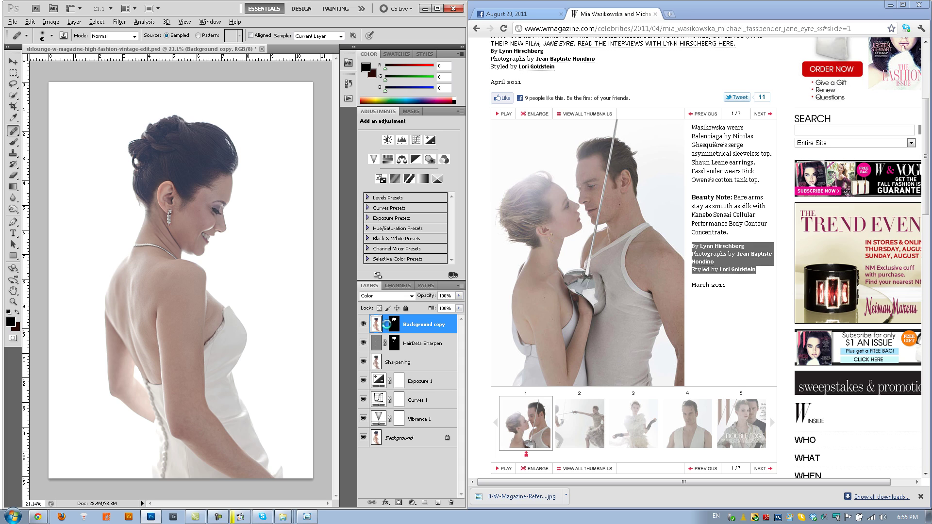
# - Stamp all visible layers into a new top layer and name it Flare Layer
pyautogui.hotkey('ctrl', 'shift', 'alt', 'e')
pyautogui.doubleClick(392, 324)
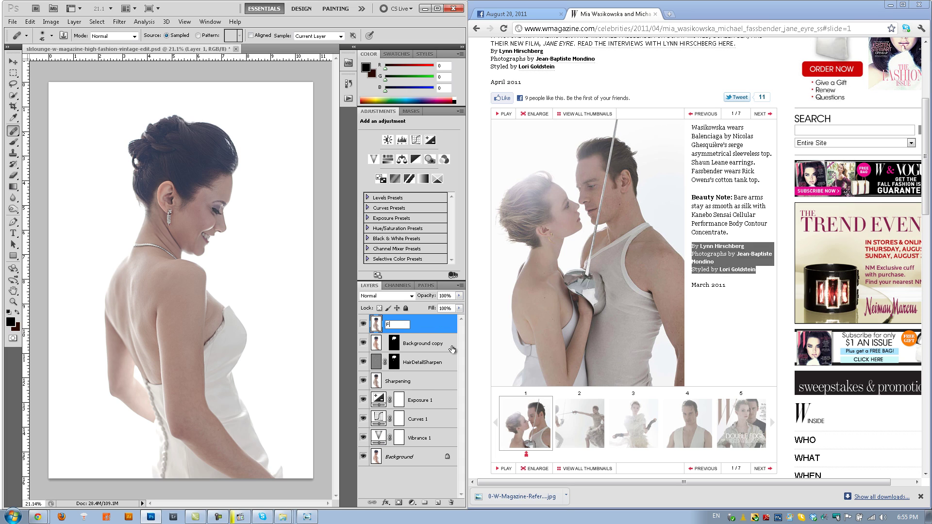
pyautogui.write('Flare Layer')
pyautogui.press('Return')
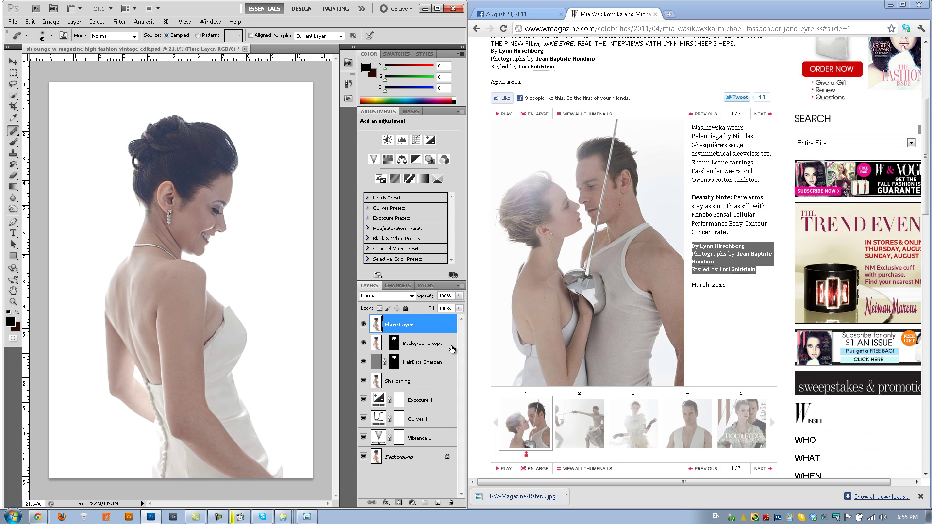
# - Start a Lens Flare on the Flare Layer and place its centre in the white upper-left background behind the bride's head
pyautogui.click(120, 20)
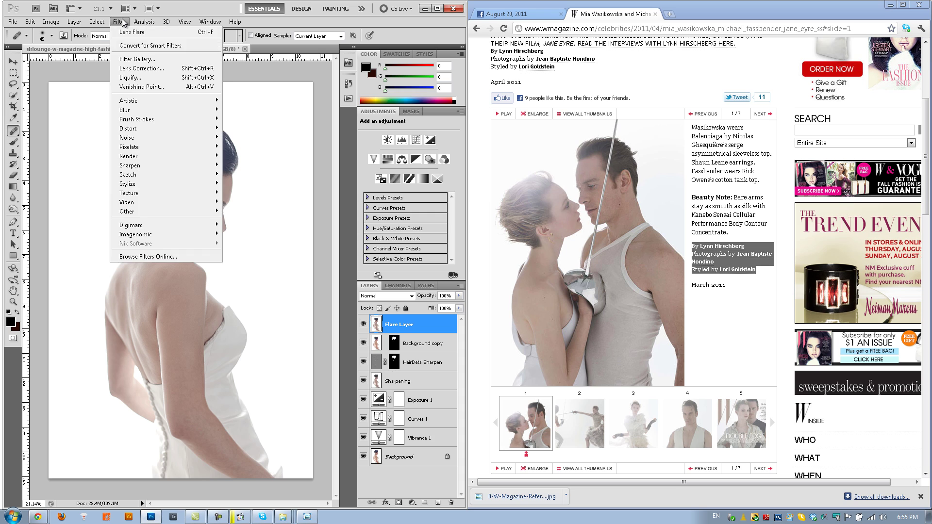
pyautogui.moveTo(120, 21)
pyautogui.moveTo(131, 156)
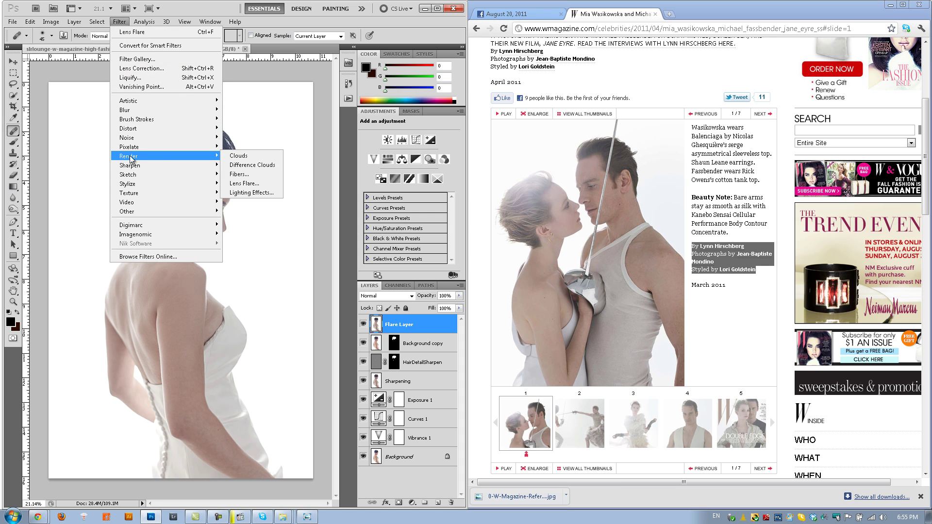
pyautogui.click(242, 184)
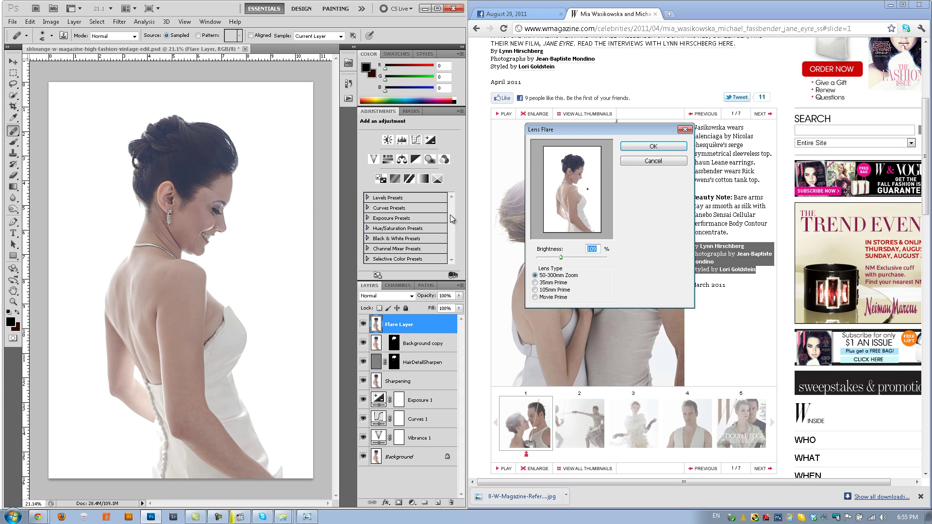
pyautogui.moveTo(588, 190); pyautogui.dragTo(561, 169)
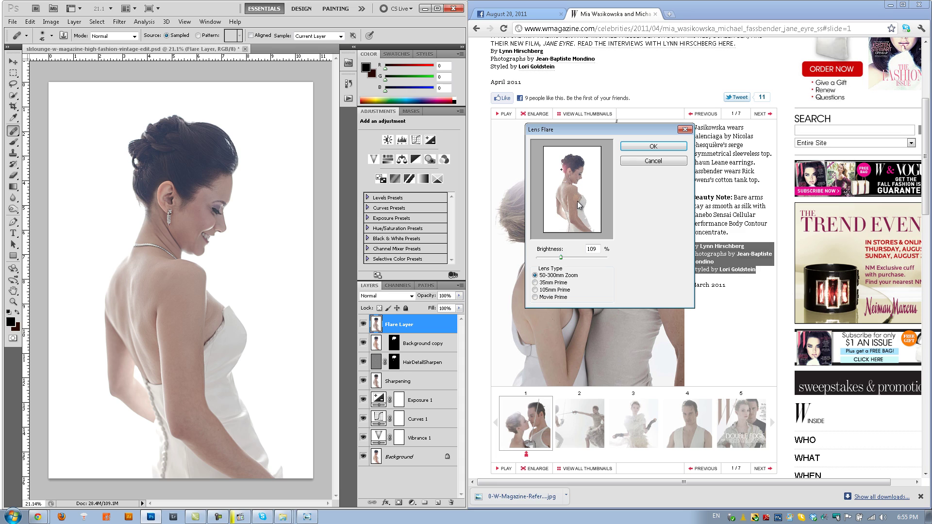
pyautogui.moveTo(561, 168); pyautogui.dragTo(551, 164)
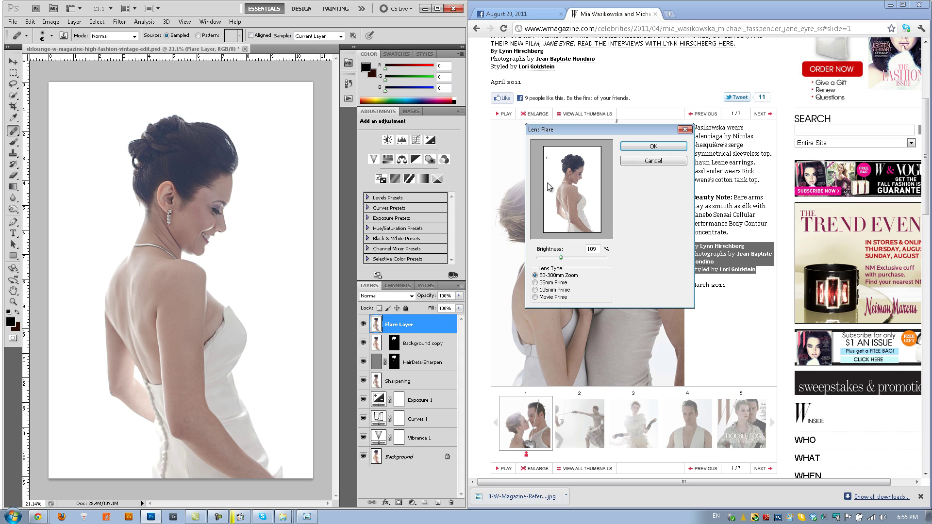
# - Set the flare to 35mm Prime with 185% brightness, fine-tune its centre and apply it
pyautogui.click(536, 283)
pyautogui.moveTo(561, 258); pyautogui.dragTo(580, 259)
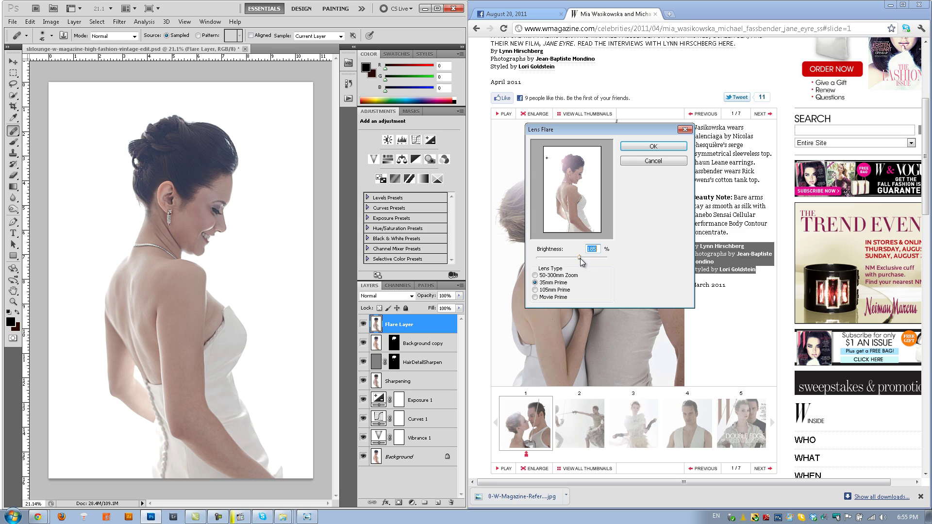
pyautogui.moveTo(546, 160); pyautogui.dragTo(545, 162)
pyautogui.moveTo(548, 164); pyautogui.dragTo(546, 165)
pyautogui.click(642, 147)
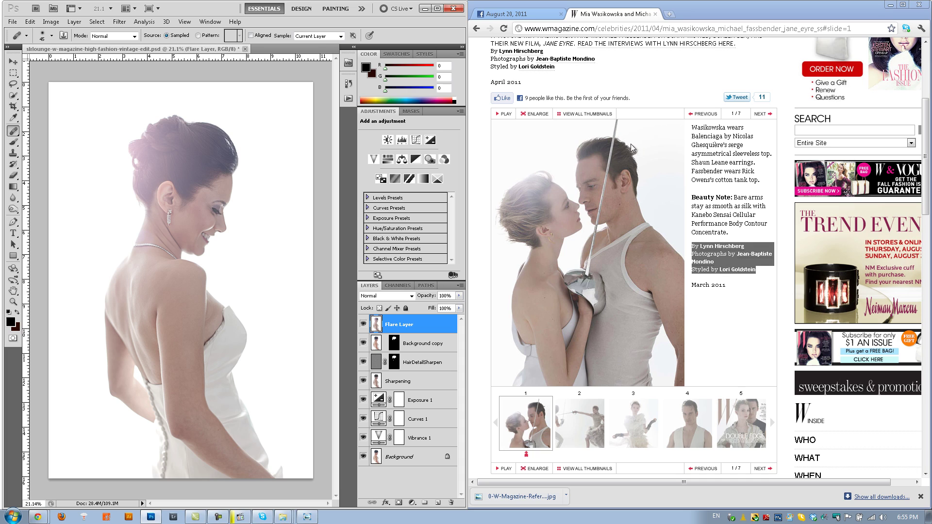